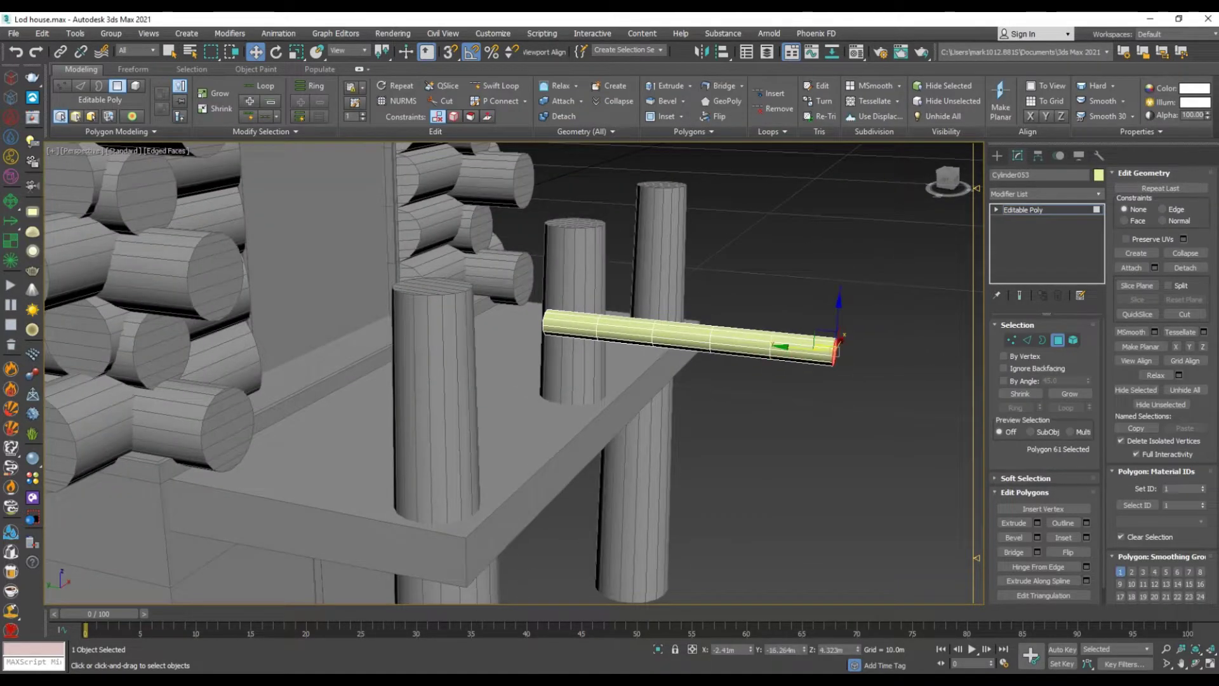
Scale the thin cylinder to span the log wall to the porch post, then isolate it
{"action": "key", "text": "4"}
{"action": "key", "text": "r"}
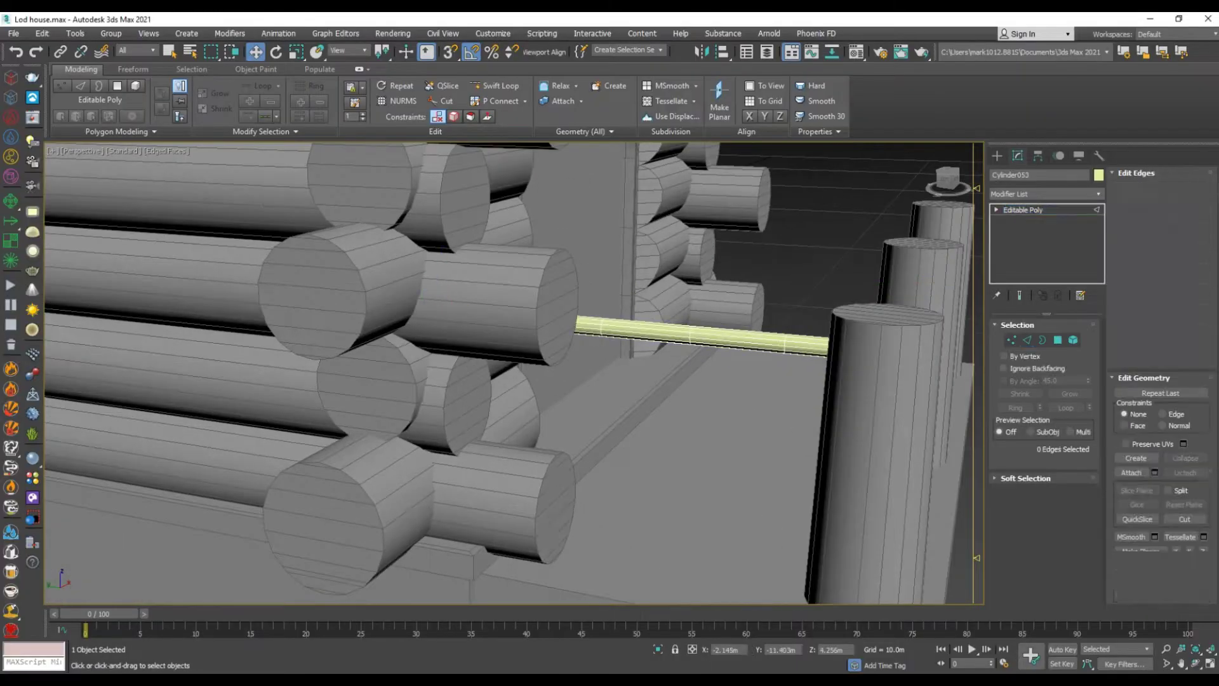
{"action": "key", "text": "alt+q"}
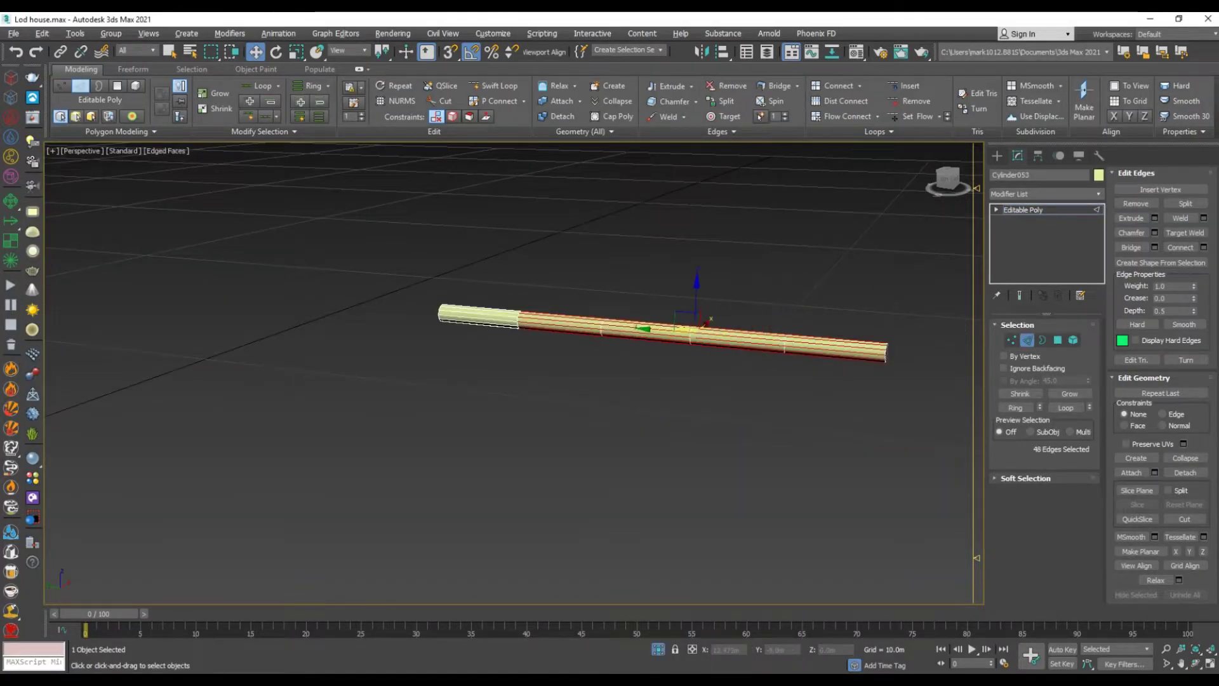
Add a Noise modifier to the rod with raised X/Y strength, scale about 1780, Fractal on
{"action": "middle_click_drag", "start_coordinate": [482, 355], "coordinate": [329, 323], "text": "alt"}
{"action": "key", "text": "2"}
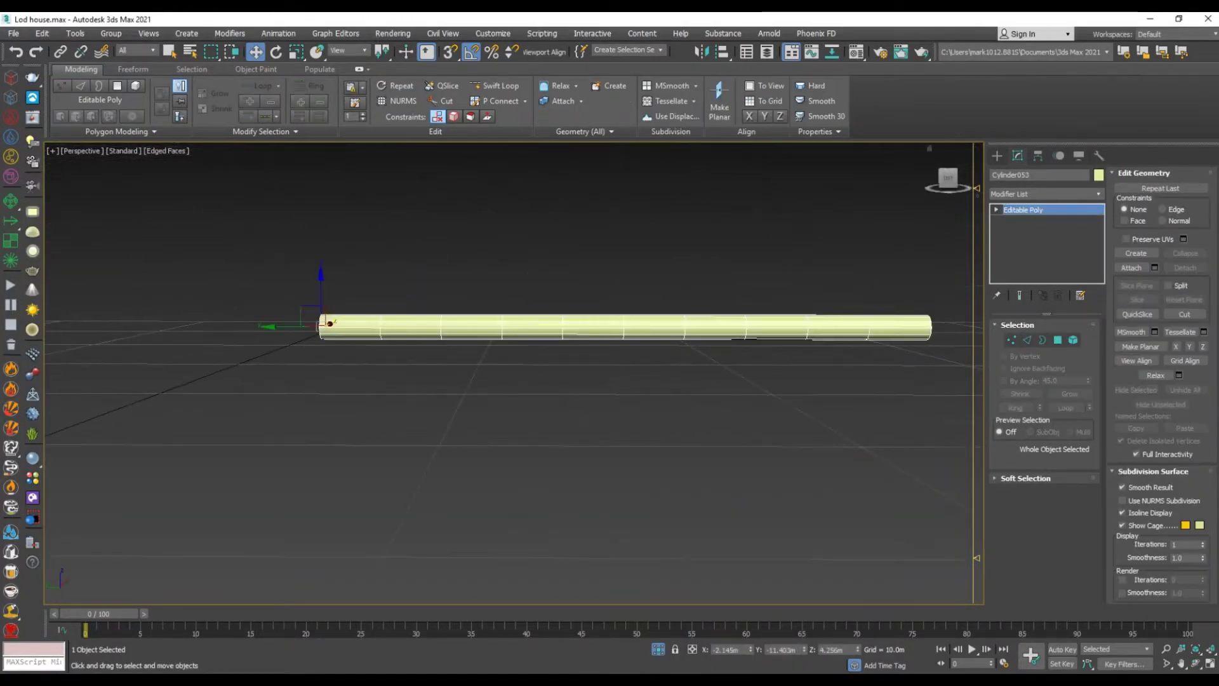
{"action": "left_click", "coordinate": [1098, 194]}
{"action": "left_click", "coordinate": [1019, 627]}
{"action": "middle_click_drag", "start_coordinate": [572, 381], "coordinate": [482, 356], "text": "alt"}
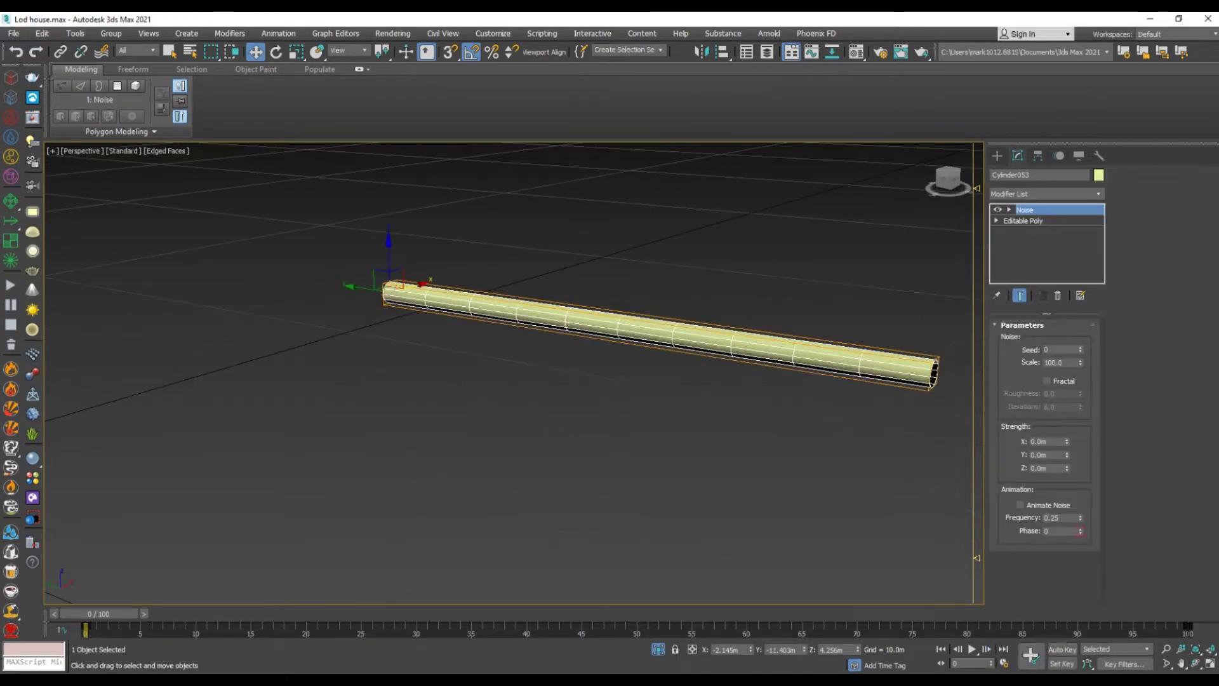
{"action": "mouse_move", "coordinate": [1067, 441]}
{"action": "left_mouse_down"}
{"action": "mouse_move", "coordinate": [1067, 419]}
{"action": "mouse_move", "coordinate": [1067, 438]}
{"action": "left_mouse_up"}
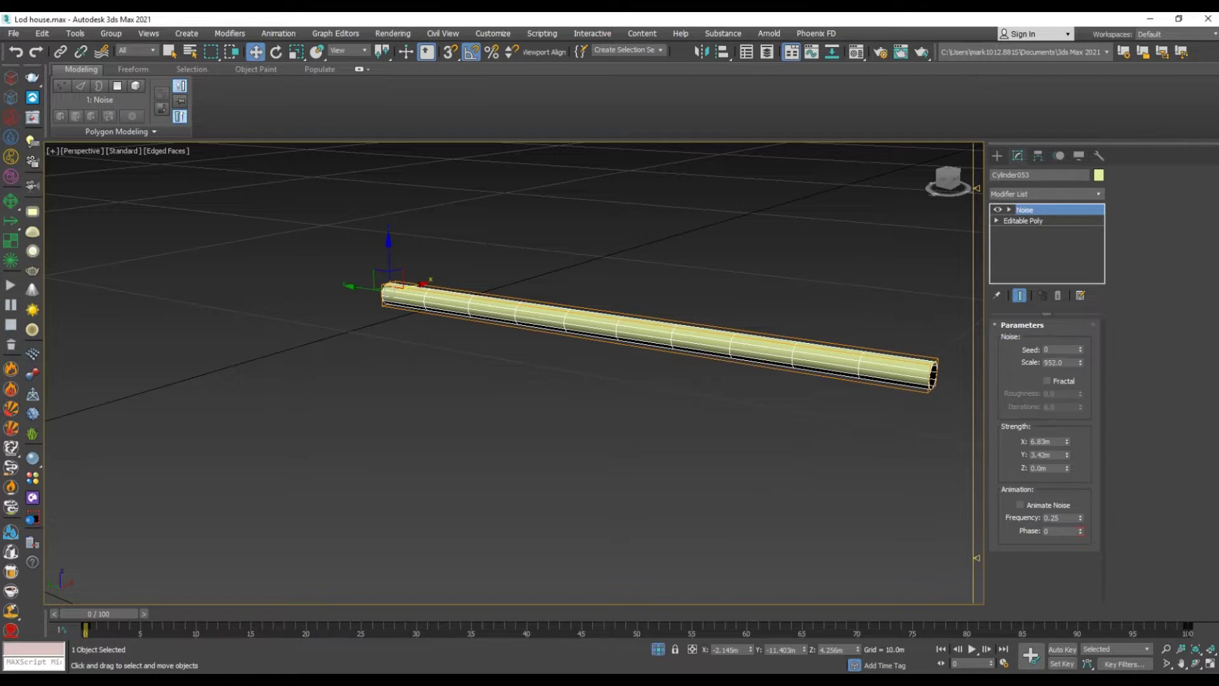
{"action": "left_click_drag", "start_coordinate": [1080, 362], "coordinate": [1080, 343]}
{"action": "left_click", "coordinate": [1046, 381]}
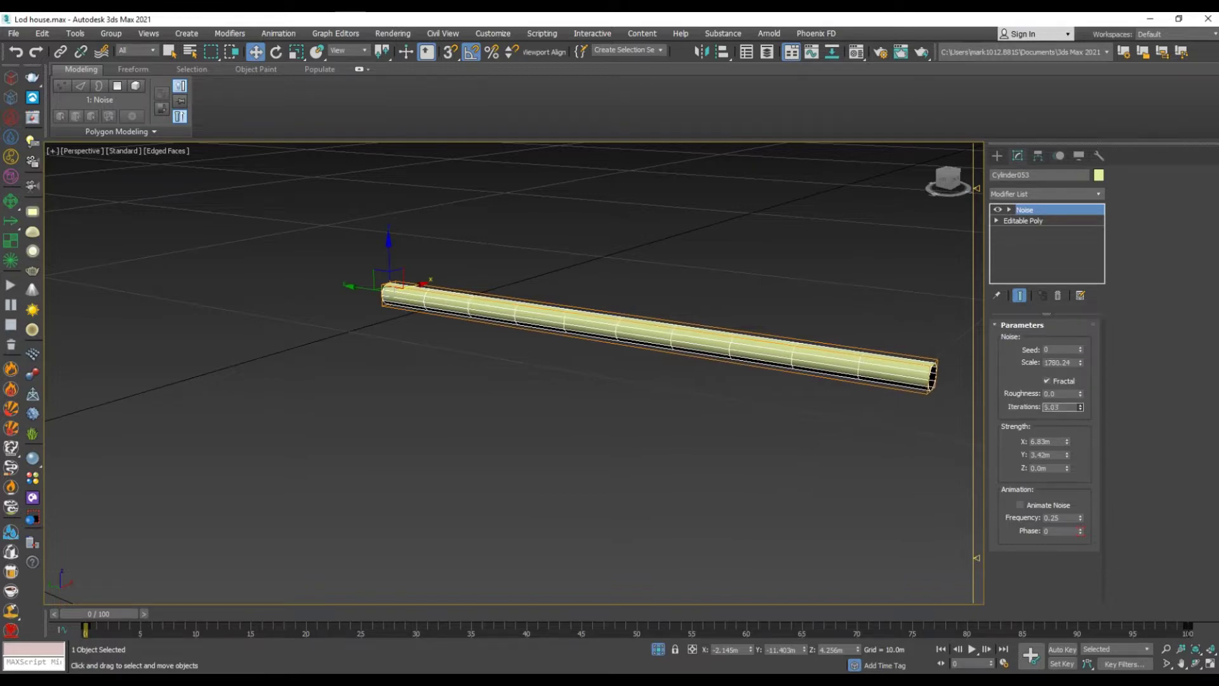
Set noise roughness 1.0, raise iterations, X strength about 2.5m, then collapse into the mesh
{"action": "middle_click_drag", "start_coordinate": [508, 374], "coordinate": [635, 378], "text": "alt"}
{"action": "left_click_drag", "start_coordinate": [1080, 407], "coordinate": [1079, 400]}
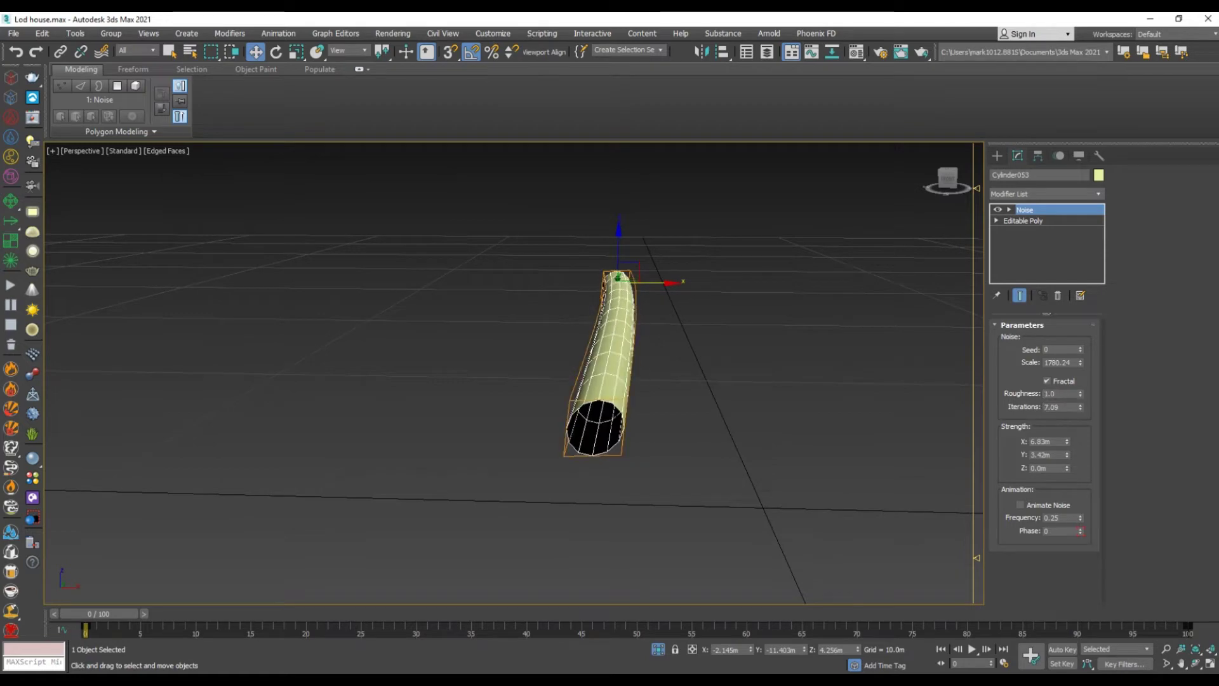
{"action": "mouse_move", "coordinate": [1067, 467]}
{"action": "left_mouse_down"}
{"action": "mouse_move", "coordinate": [1066, 483]}
{"action": "mouse_move", "coordinate": [1067, 450]}
{"action": "left_mouse_up"}
{"action": "mouse_move", "coordinate": [572, 374]}
{"action": "middle_mouse_down", "text": "alt"}
{"action": "mouse_move", "coordinate": [635, 356]}
{"action": "mouse_move", "coordinate": [635, 330]}
{"action": "middle_mouse_up", "text": "alt"}
{"action": "left_click", "coordinate": [1063, 321]}
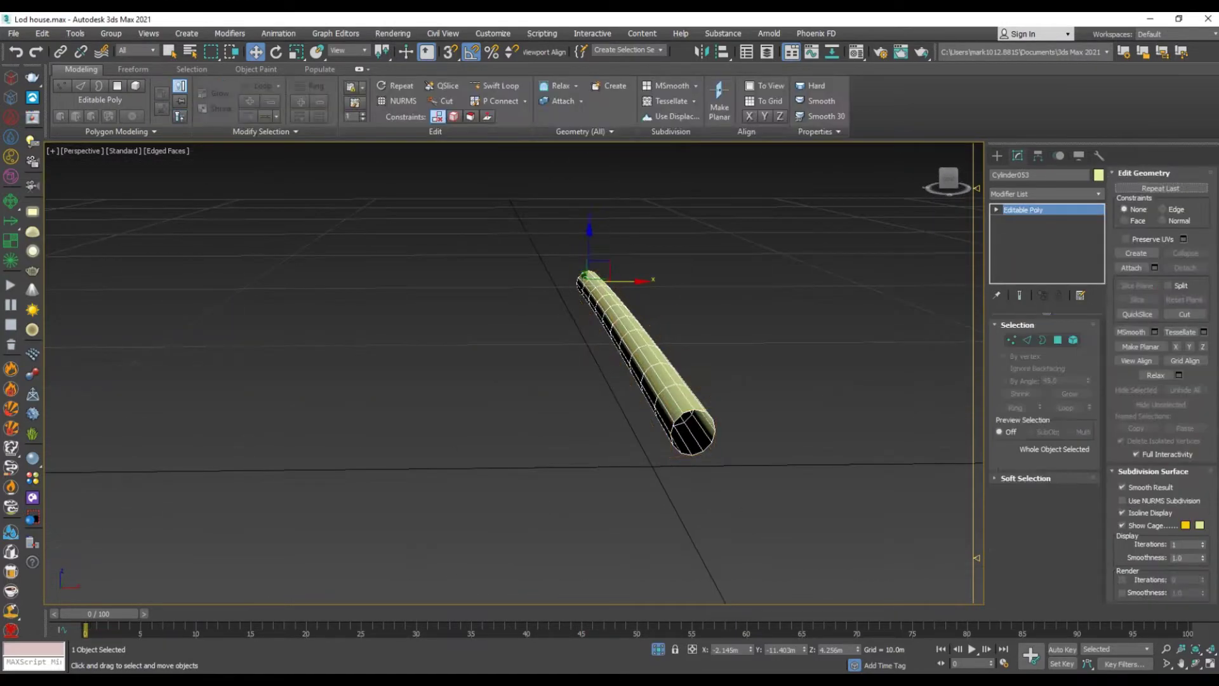
Exit isolation to bring the house back and frame the porch rails
{"action": "key", "text": "alt+q"}
{"action": "mouse_move", "coordinate": [444, 317]}
{"action": "middle_mouse_down", "text": "alt"}
{"action": "mouse_move", "coordinate": [317, 254]}
{"action": "mouse_move", "coordinate": [167, 150]}
{"action": "middle_mouse_up", "text": "alt"}
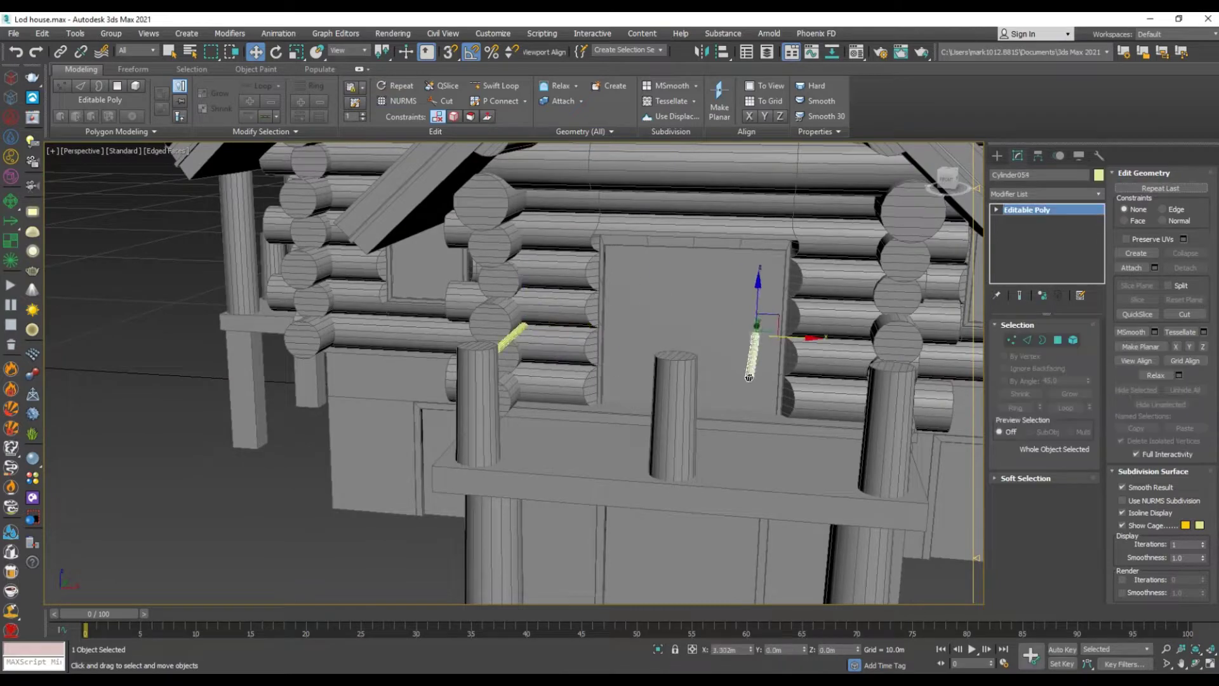
{"action": "mouse_move", "coordinate": [508, 369]}
{"action": "middle_mouse_down", "text": "alt"}
{"action": "mouse_move", "coordinate": [634, 305]}
{"action": "mouse_move", "coordinate": [286, 318]}
{"action": "mouse_move", "coordinate": [445, 317]}
{"action": "middle_mouse_up", "text": "alt"}
{"action": "scroll", "coordinate": [698, 304], "scroll_direction": "up", "scroll_amount": 5}
{"action": "scroll", "coordinate": [508, 305], "scroll_direction": "down", "scroll_amount": 5}
{"action": "scroll", "coordinate": [508, 305], "scroll_direction": "up", "scroll_amount": 4}
Select upper rail Cylinder054 and Shift-drag it downward to clone a lower rail
{"action": "left_click", "coordinate": [412, 312], "text": "ctrl"}
{"action": "left_click", "coordinate": [571, 225]}
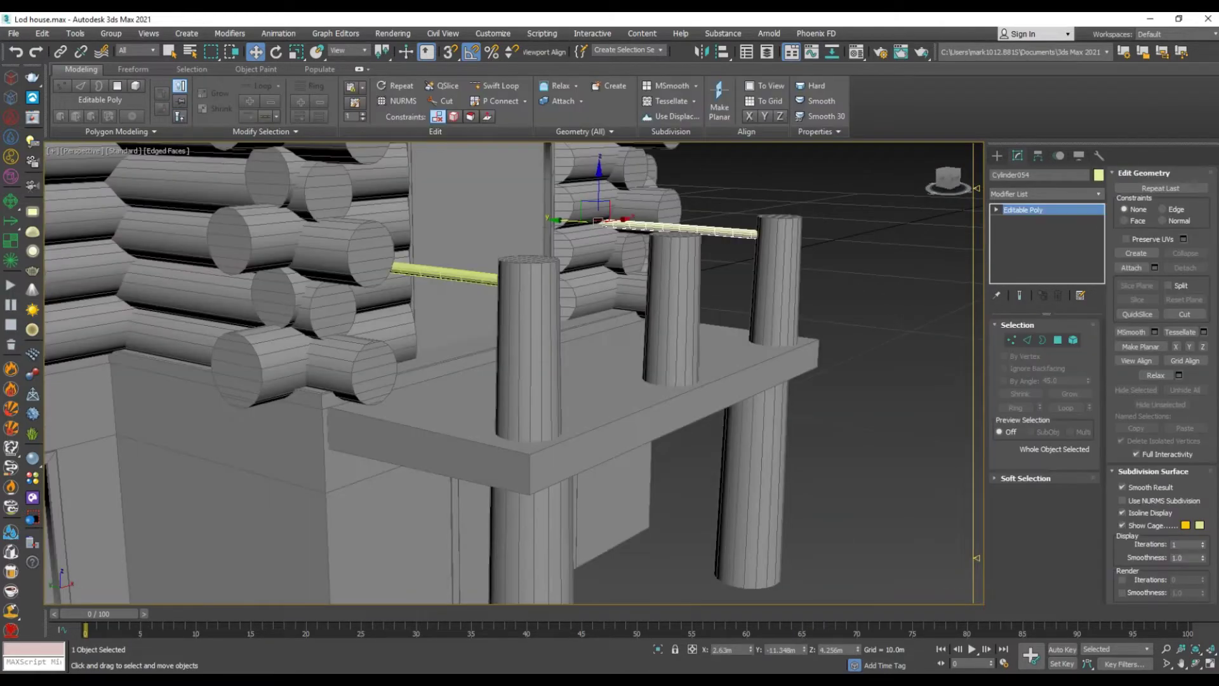
{"action": "middle_click_drag", "start_coordinate": [572, 318], "coordinate": [508, 317], "text": "alt"}
{"action": "left_click_drag", "start_coordinate": [601, 303], "coordinate": [601, 348], "text": "shift"}
{"action": "key", "text": "Return"}
Rotate and scale the cloned rail to span the porch front between middle and right posts
{"action": "key", "text": "e"}
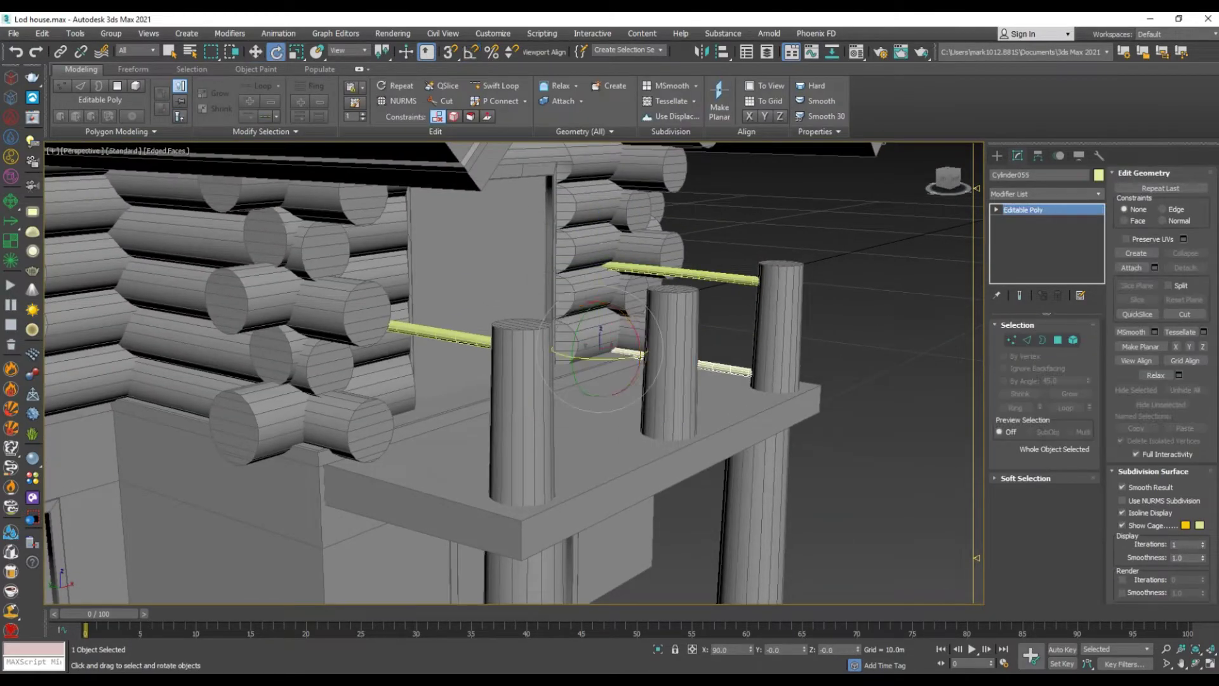
{"action": "middle_click_drag", "start_coordinate": [508, 317], "coordinate": [407, 321], "text": "alt"}
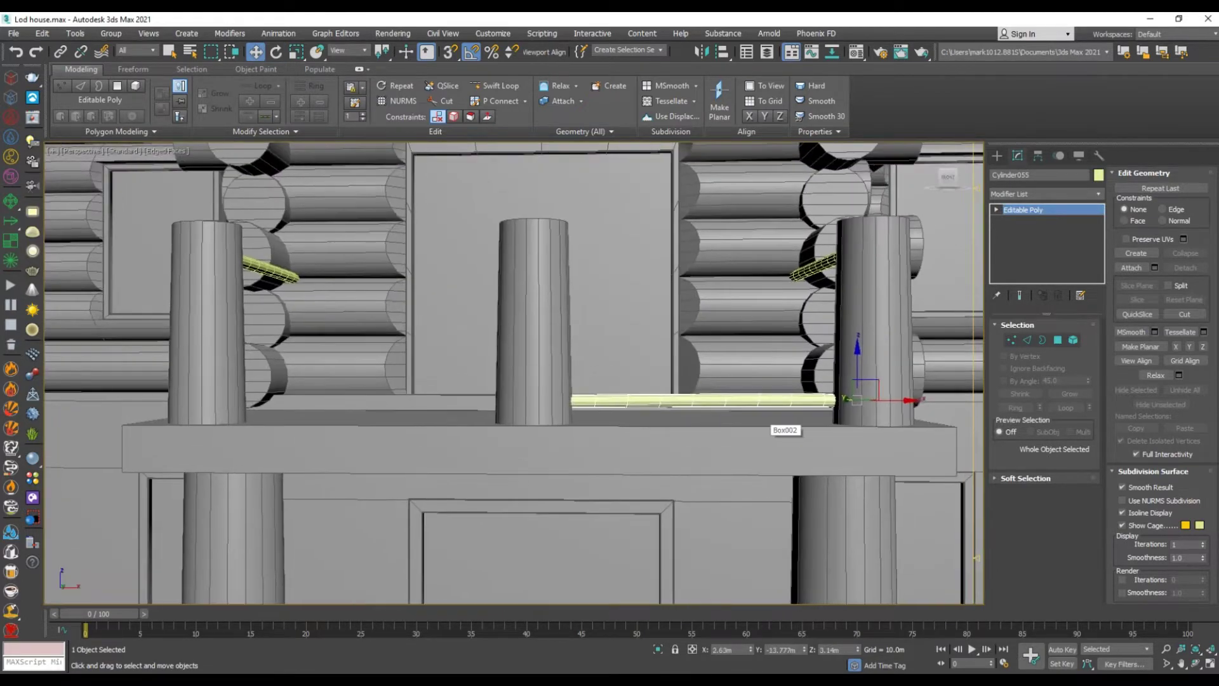
{"action": "key", "text": "alt+Tab"}
{"action": "key", "text": "alt+Tab"}
{"action": "middle_click_drag", "start_coordinate": [508, 318], "coordinate": [482, 317], "text": "alt"}
{"action": "key", "text": "r"}
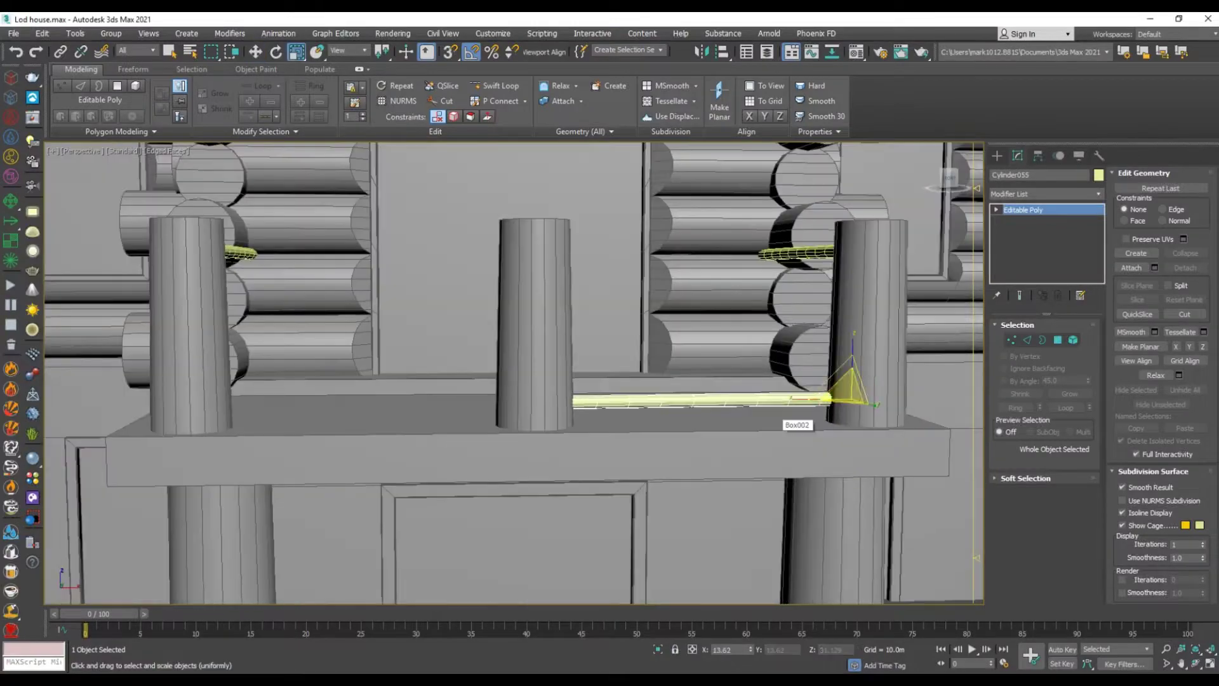
{"action": "mouse_move", "coordinate": [508, 369]}
{"action": "middle_mouse_down", "text": "alt"}
{"action": "mouse_move", "coordinate": [495, 356]}
{"action": "mouse_move", "coordinate": [492, 400]}
{"action": "middle_mouse_up", "text": "alt"}
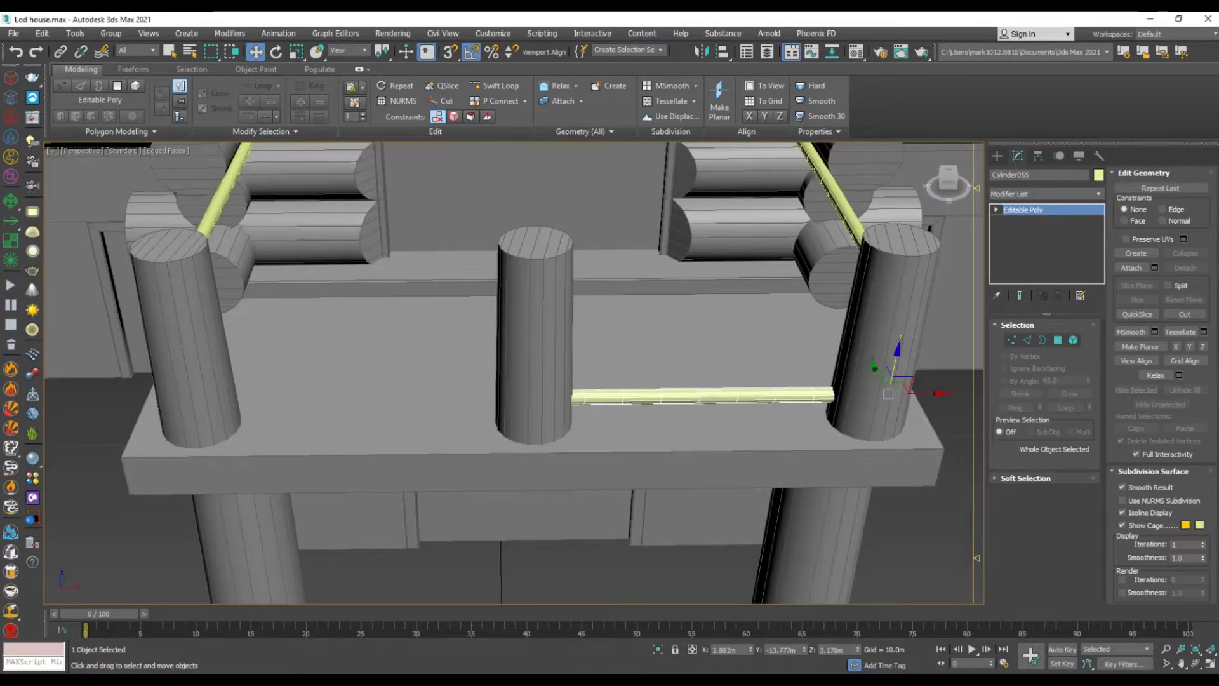
{"action": "key", "text": "1"}
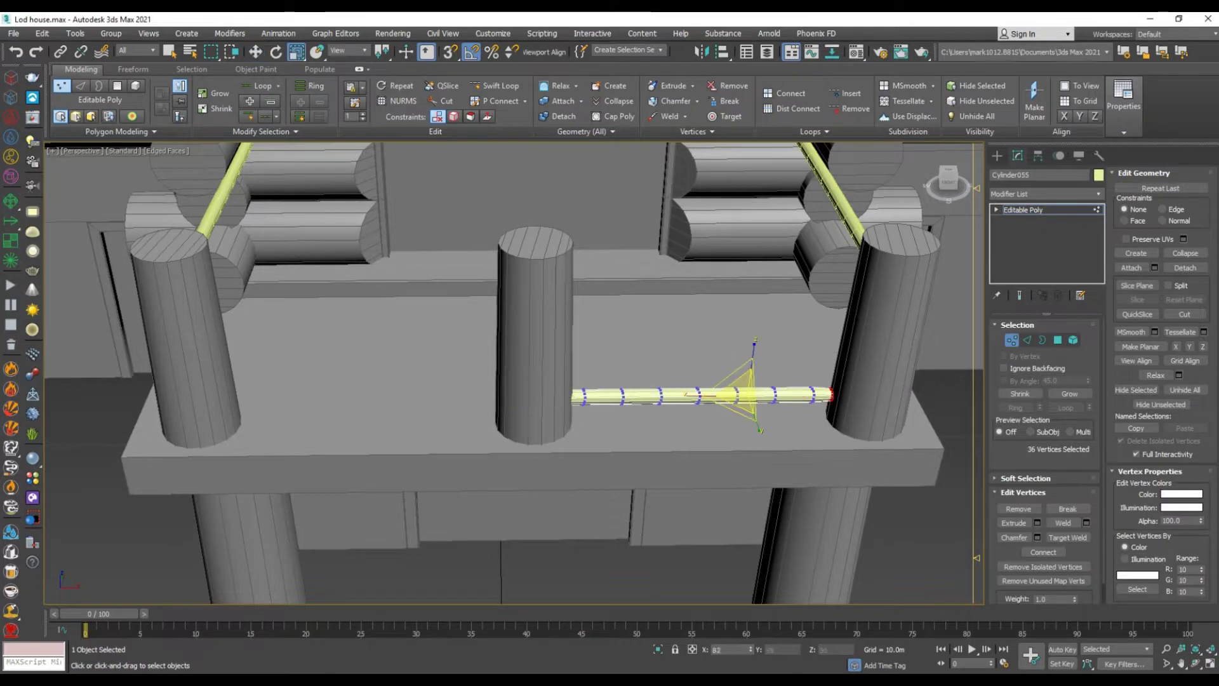
Select rings of vertices along the front rail using wireframe display
{"action": "middle_click_drag", "start_coordinate": [508, 368], "coordinate": [507, 343], "text": "alt"}
{"action": "key", "text": "F3"}
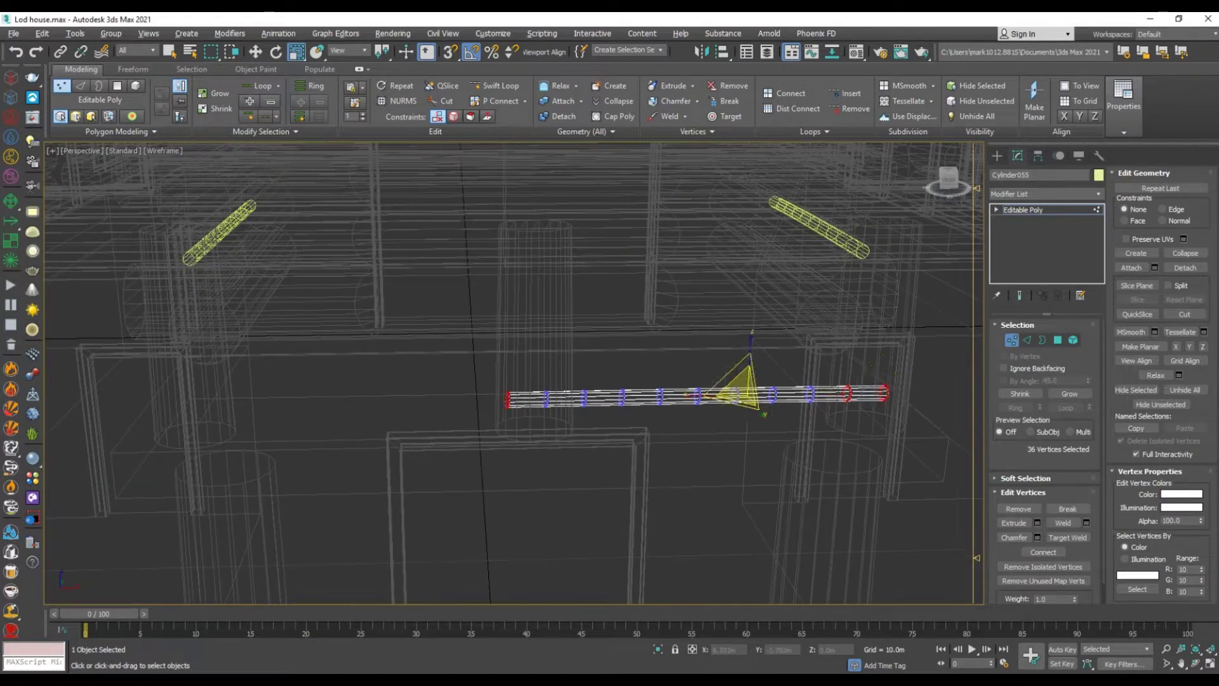
{"action": "key", "text": "ctrl+d"}
{"action": "middle_click_drag", "start_coordinate": [508, 368], "coordinate": [508, 393], "text": "alt"}
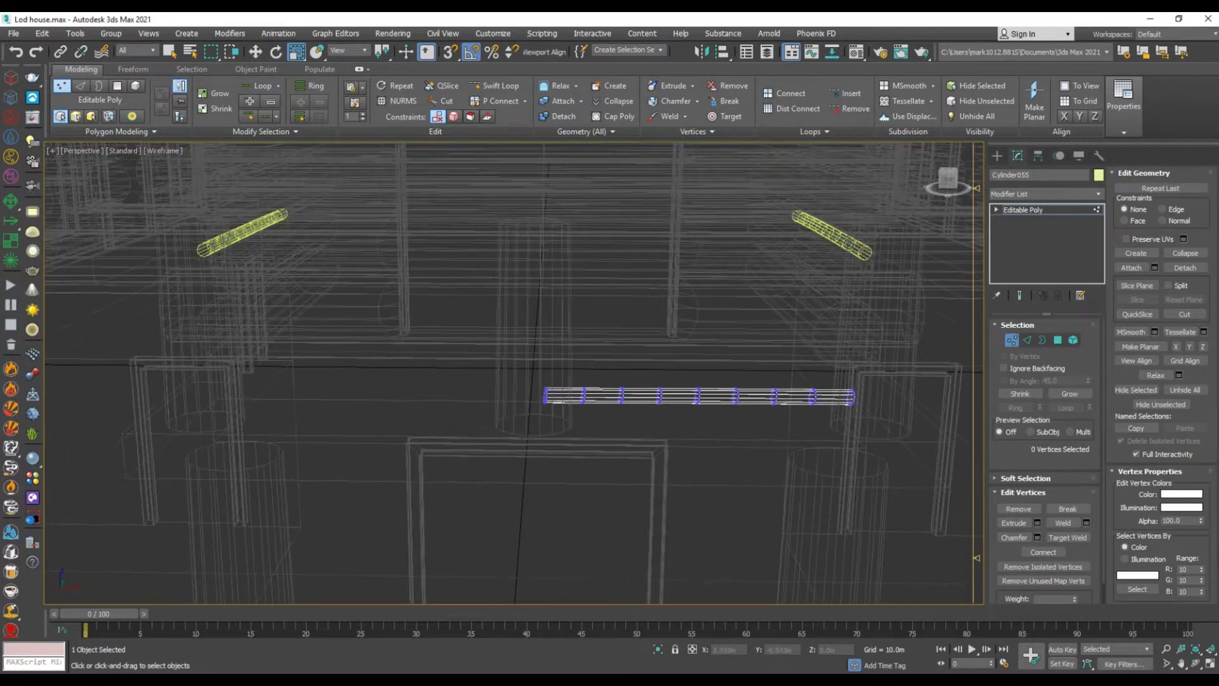
{"action": "key", "text": "F3"}
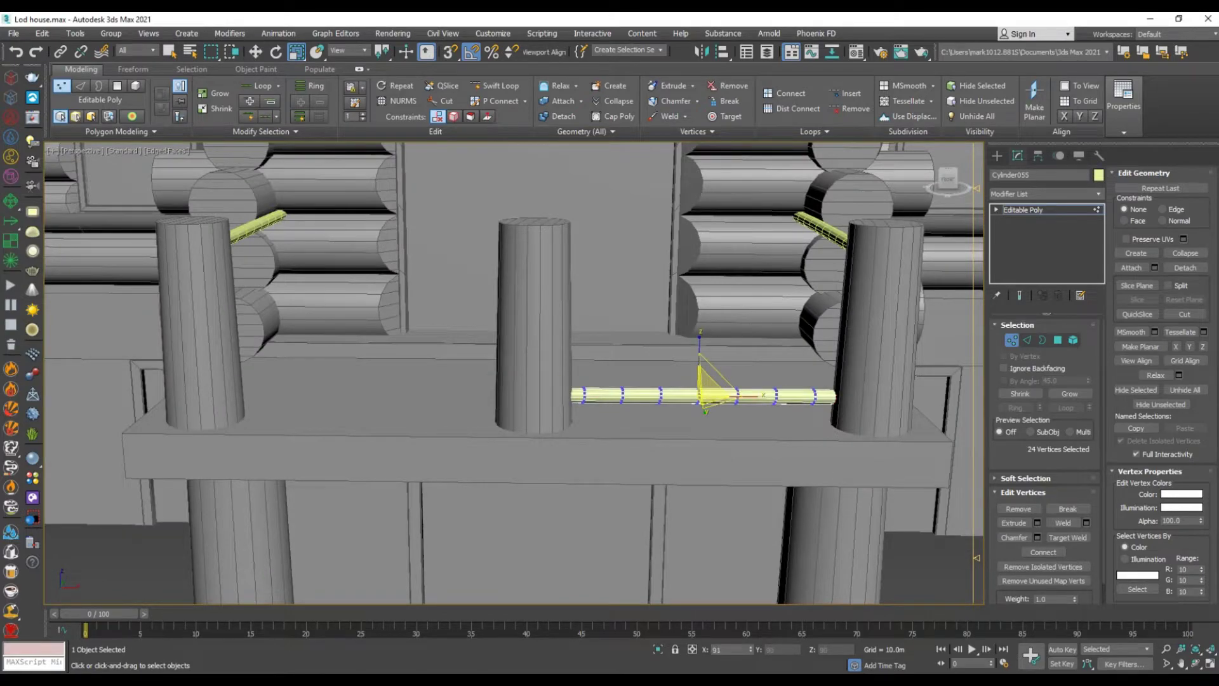
{"action": "scroll", "coordinate": [699, 380], "scroll_direction": "up", "scroll_amount": 3}
Slide the selected vertex ring along X toward the right post to kink the rail
{"action": "key", "text": "w"}
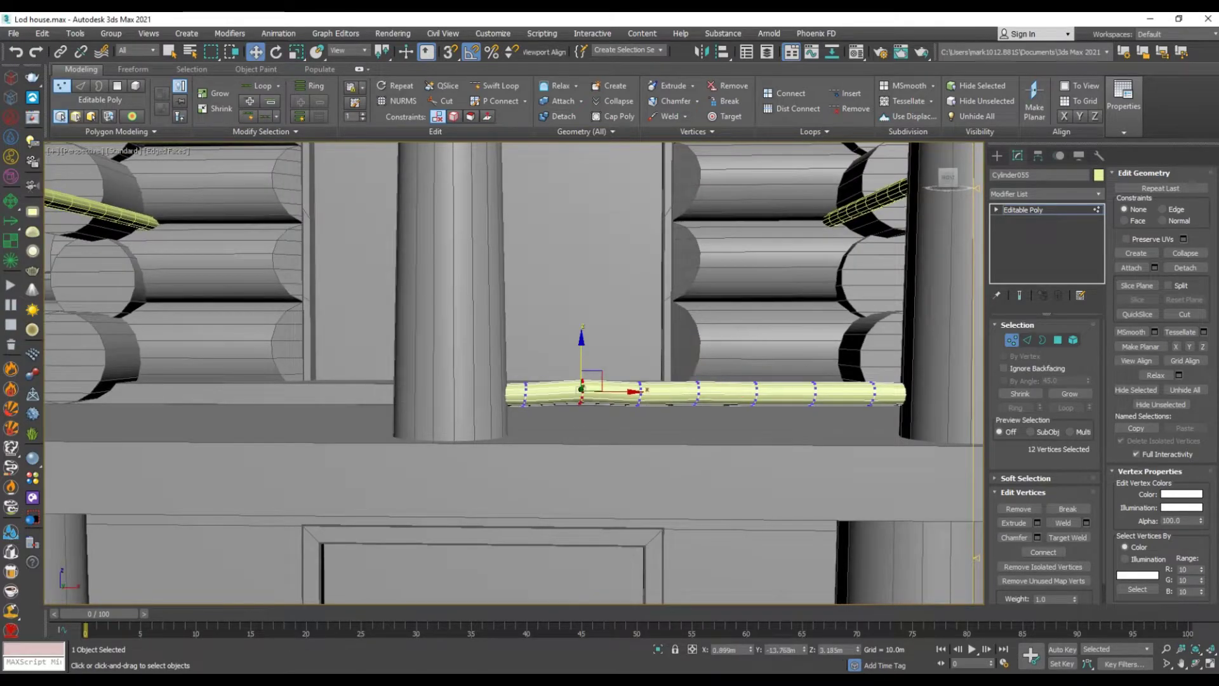
{"action": "mouse_move", "coordinate": [508, 317]}
{"action": "middle_mouse_down", "text": "alt"}
{"action": "mouse_move", "coordinate": [508, 393]}
{"action": "mouse_move", "coordinate": [514, 320]}
{"action": "middle_mouse_up", "text": "alt"}
{"action": "left_click_drag", "start_coordinate": [610, 391], "coordinate": [845, 394]}
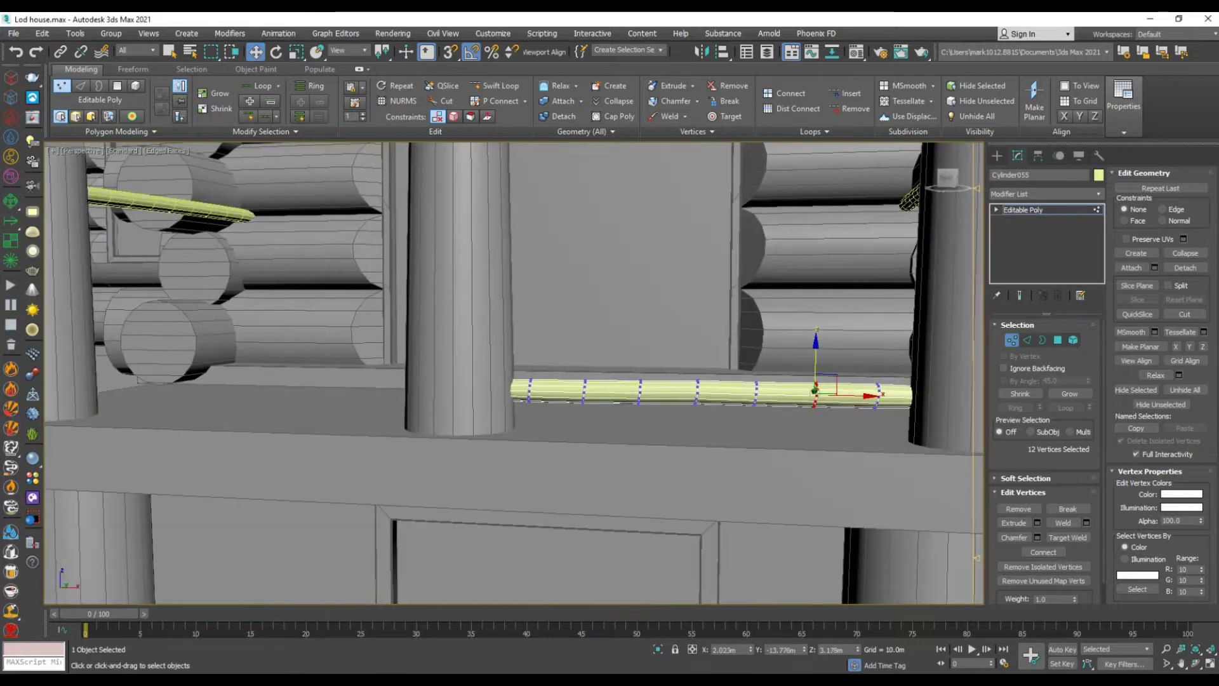
{"action": "middle_click_drag", "start_coordinate": [508, 368], "coordinate": [571, 317], "text": "alt"}
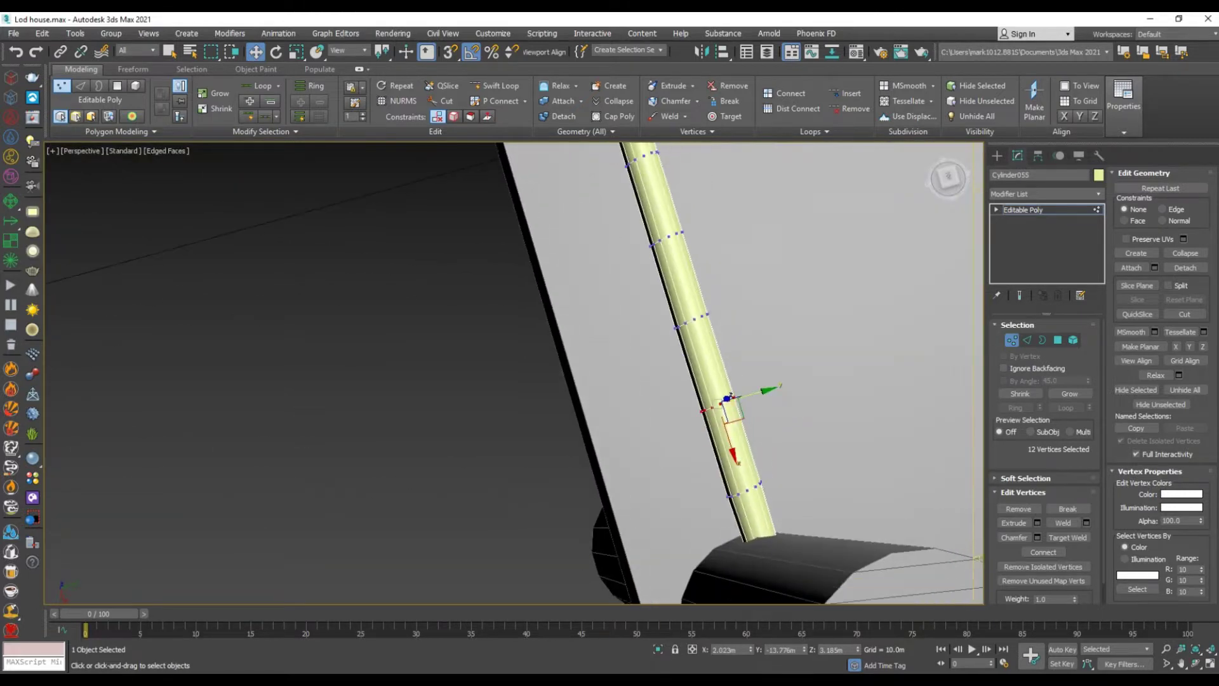
{"action": "mouse_move", "coordinate": [698, 355]}
{"action": "middle_mouse_down", "text": "alt"}
{"action": "mouse_move", "coordinate": [679, 333]}
{"action": "mouse_move", "coordinate": [695, 450]}
{"action": "middle_mouse_up", "text": "alt"}
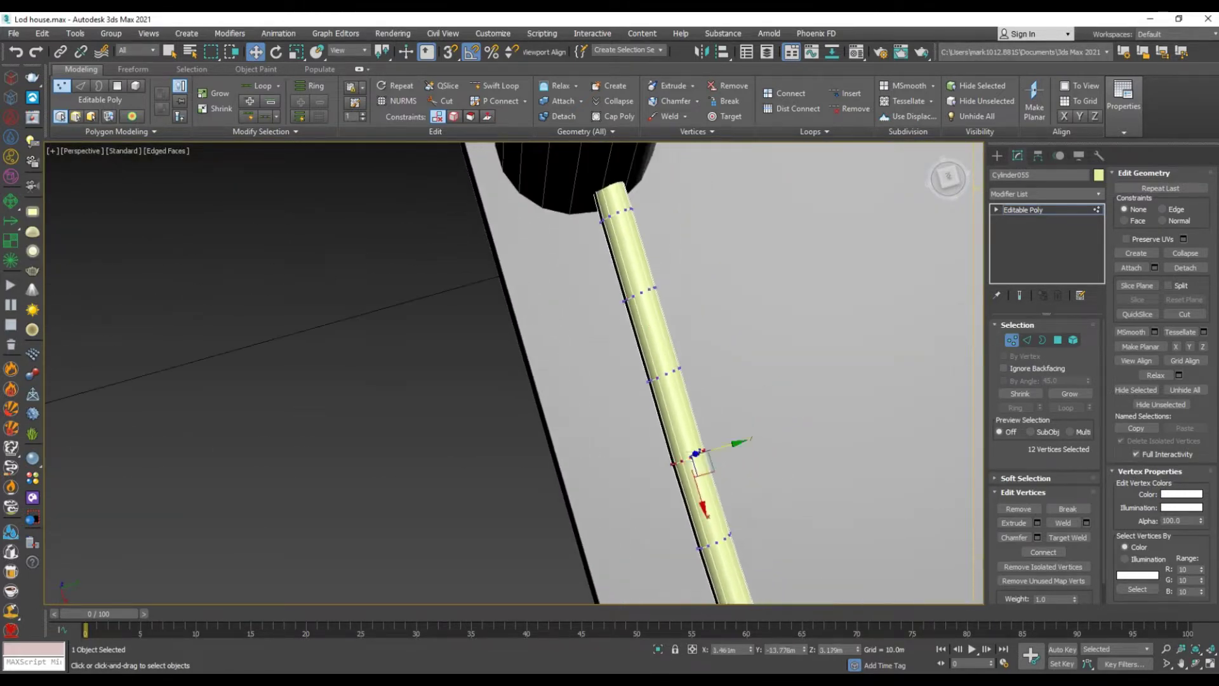
{"action": "mouse_move", "coordinate": [635, 355]}
{"action": "middle_mouse_down", "text": "alt"}
{"action": "mouse_move", "coordinate": [571, 330]}
{"action": "mouse_move", "coordinate": [622, 348]}
{"action": "middle_mouse_up", "text": "alt"}
{"action": "scroll", "coordinate": [629, 330], "scroll_direction": "down", "scroll_amount": 3}
{"action": "scroll", "coordinate": [629, 330], "scroll_direction": "up", "scroll_amount": 3}
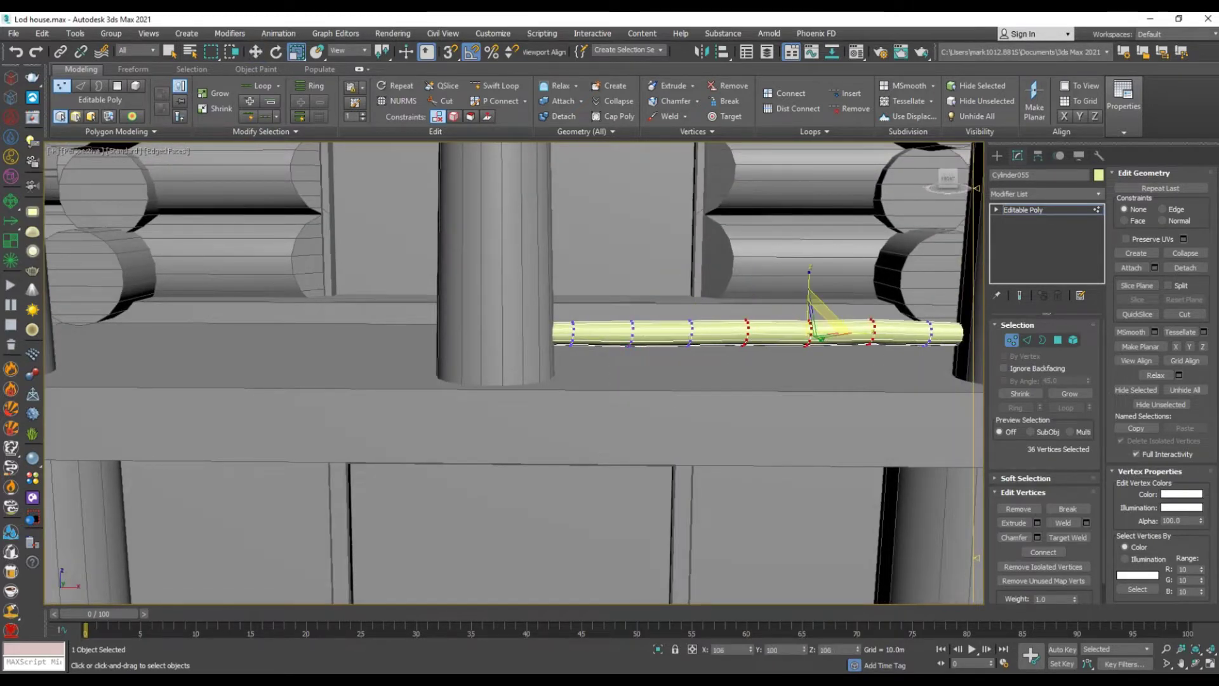
{"action": "key", "text": "w"}
{"action": "middle_click_drag", "start_coordinate": [698, 330], "coordinate": [818, 340], "text": "alt"}
{"action": "key", "text": "1"}
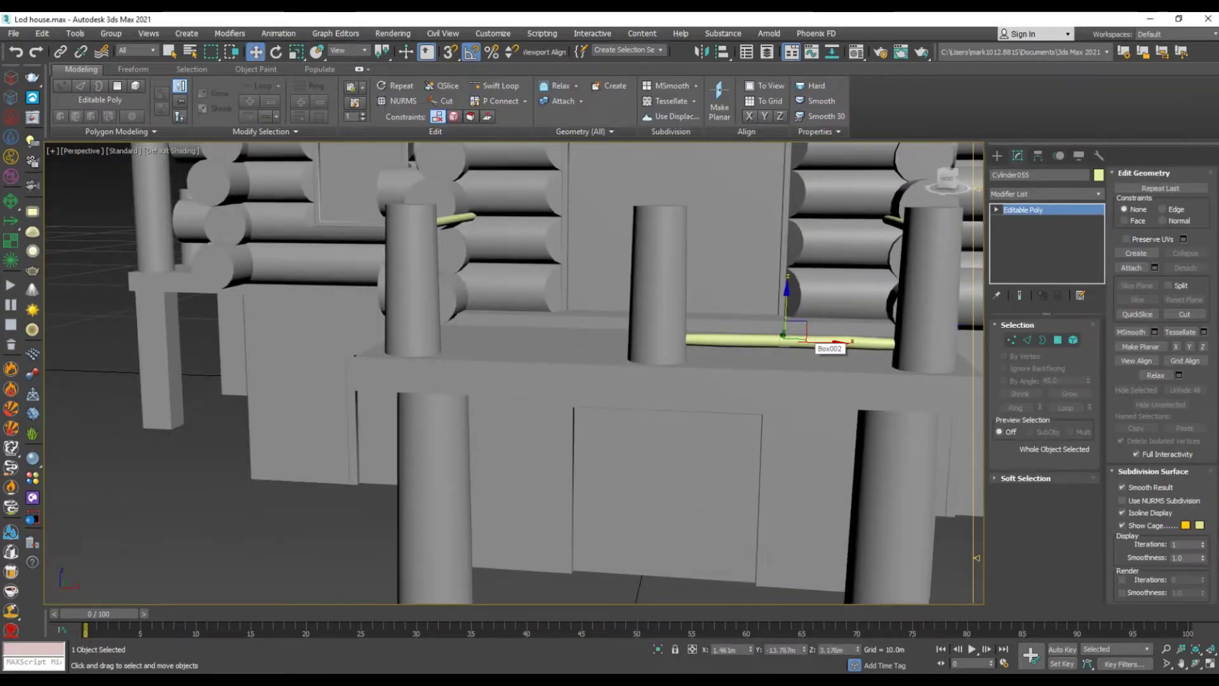
Check the front rail's vertices, then scale it at object level to fit between the posts
{"action": "middle_click_drag", "start_coordinate": [805, 338], "coordinate": [762, 343], "text": "alt"}
{"action": "scroll", "coordinate": [761, 343], "scroll_direction": "up", "scroll_amount": 4}
{"action": "key", "text": "F4"}
{"action": "key", "text": "1"}
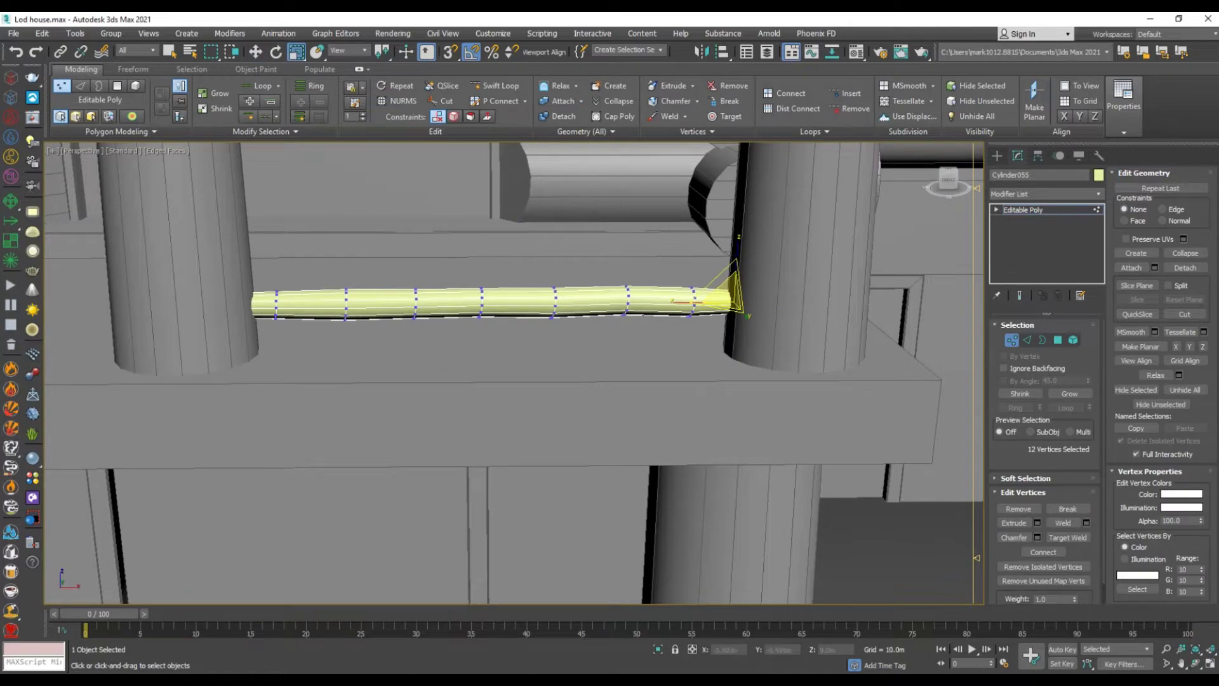
{"action": "scroll", "coordinate": [258, 308], "scroll_direction": "down", "scroll_amount": 3}
{"action": "key", "text": "1"}
{"action": "key", "text": "r"}
{"action": "middle_click_drag", "start_coordinate": [257, 308], "coordinate": [381, 304], "text": "alt"}
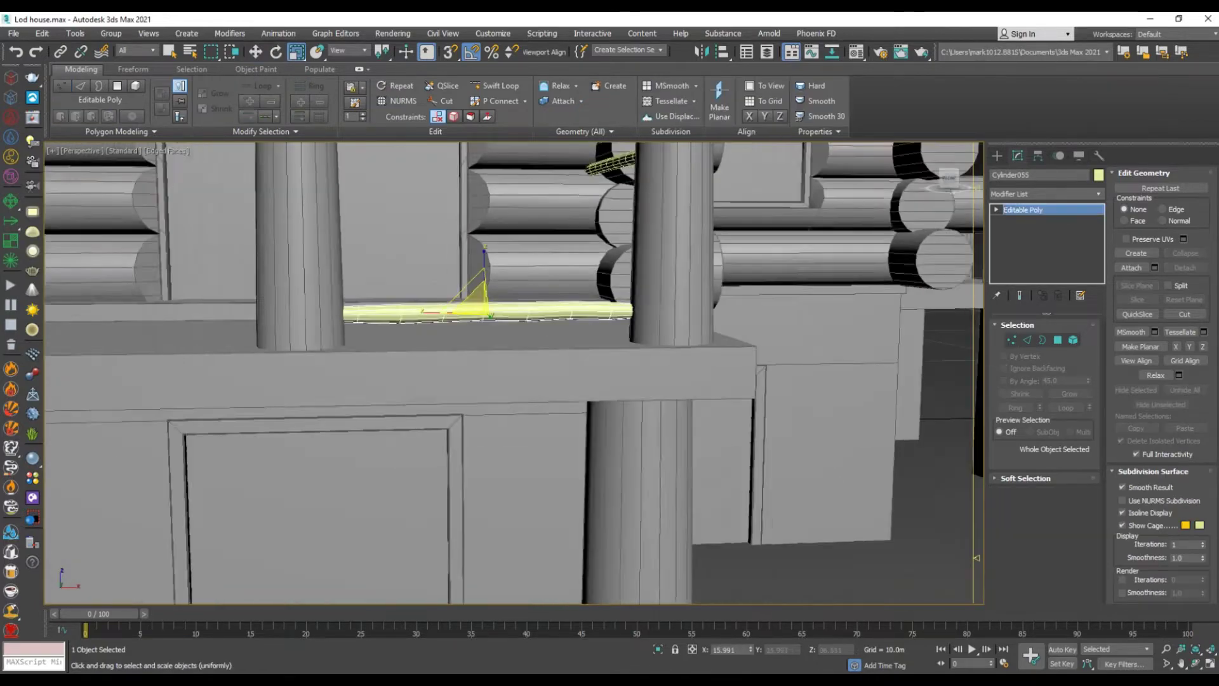
Select upper rail Cylinder054 and pick a ring of its vertices to move
{"action": "left_click", "coordinate": [724, 154]}
{"action": "mouse_move", "coordinate": [508, 350]}
{"action": "middle_mouse_down", "text": "alt"}
{"action": "mouse_move", "coordinate": [571, 343]}
{"action": "mouse_move", "coordinate": [457, 371]}
{"action": "mouse_move", "coordinate": [444, 356]}
{"action": "mouse_move", "coordinate": [571, 342]}
{"action": "middle_mouse_up", "text": "alt"}
{"action": "scroll", "coordinate": [508, 349], "scroll_direction": "up", "scroll_amount": 4}
{"action": "key", "text": "1"}
{"action": "key", "text": "w"}
{"action": "scroll", "coordinate": [508, 349], "scroll_direction": "up", "scroll_amount": 3}
{"action": "scroll", "coordinate": [508, 349], "scroll_direction": "up", "scroll_amount": 2}
{"action": "mouse_move", "coordinate": [508, 371]}
{"action": "middle_mouse_down", "text": "alt"}
{"action": "mouse_move", "coordinate": [419, 393]}
{"action": "mouse_move", "coordinate": [482, 381]}
{"action": "mouse_move", "coordinate": [457, 388]}
{"action": "mouse_move", "coordinate": [495, 355]}
{"action": "mouse_move", "coordinate": [521, 381]}
{"action": "mouse_move", "coordinate": [507, 375]}
{"action": "middle_mouse_up", "text": "alt"}
{"action": "left_click_drag", "start_coordinate": [608, 371], "coordinate": [701, 391]}
{"action": "mouse_move", "coordinate": [508, 375]}
{"action": "middle_mouse_down", "text": "alt"}
{"action": "mouse_move", "coordinate": [482, 381]}
{"action": "mouse_move", "coordinate": [457, 355]}
{"action": "mouse_move", "coordinate": [495, 375]}
{"action": "mouse_move", "coordinate": [482, 381]}
{"action": "mouse_move", "coordinate": [444, 356]}
{"action": "mouse_move", "coordinate": [482, 368]}
{"action": "middle_mouse_up", "text": "alt"}
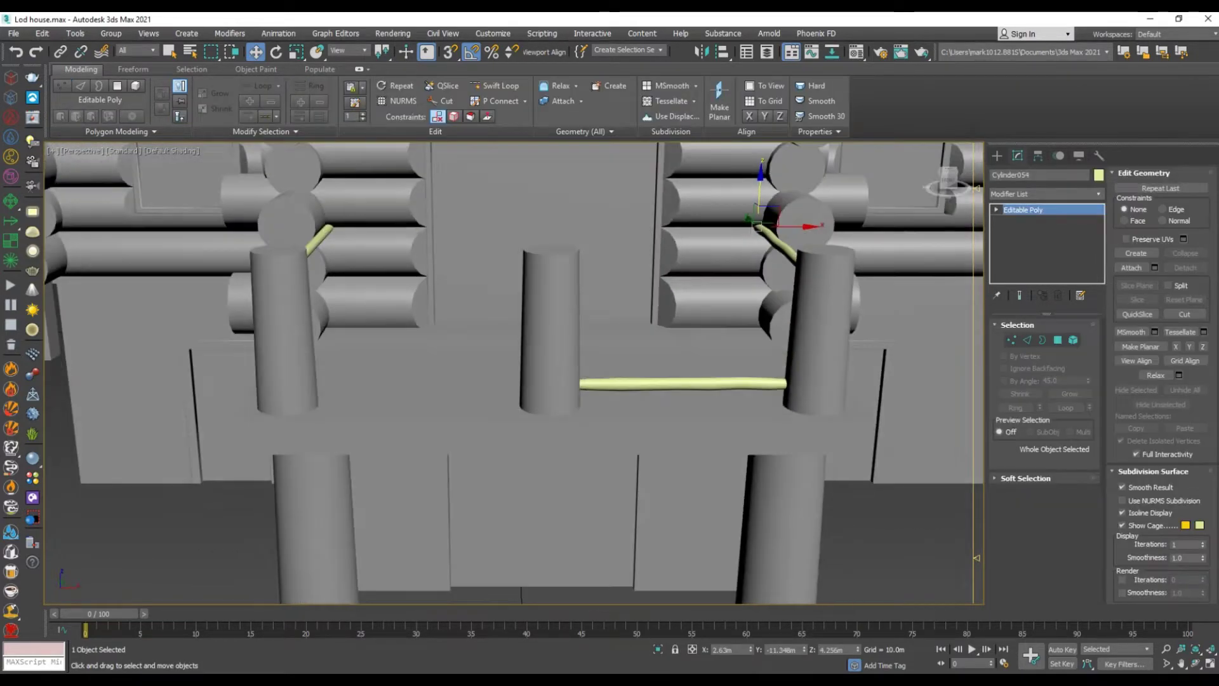
Position the thin rail copy and tilt it diagonally across the gap between the two posts
{"action": "key", "text": "Return"}
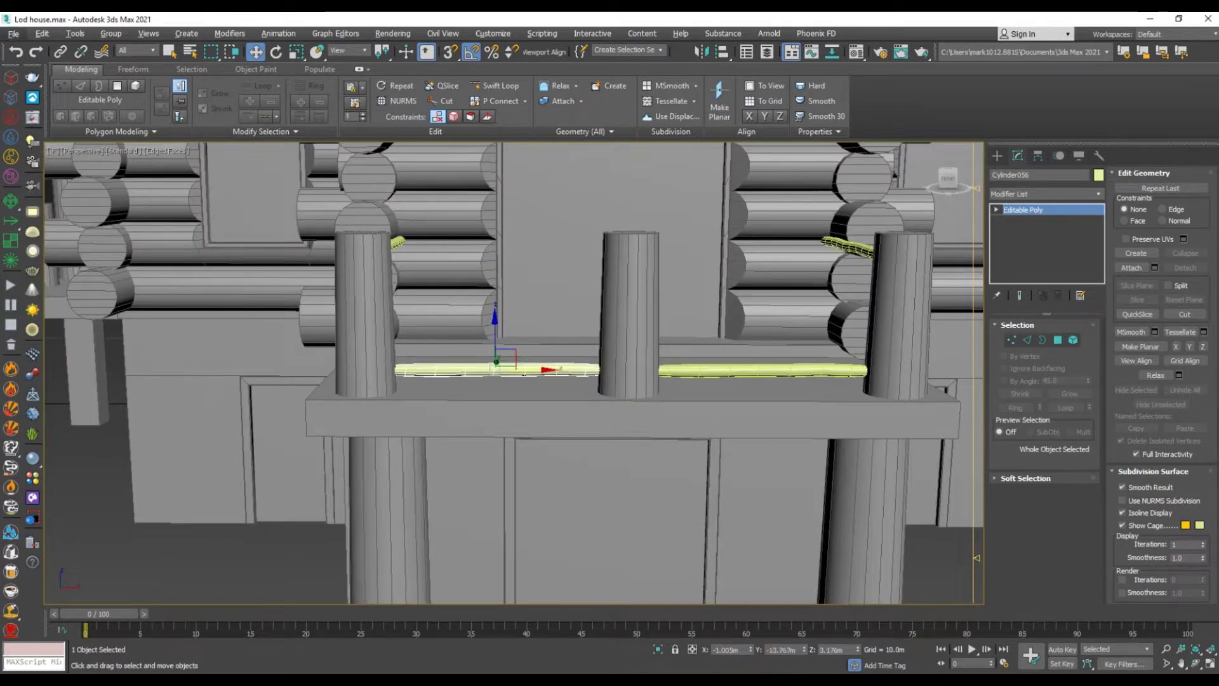
{"action": "middle_click_drag", "start_coordinate": [508, 374], "coordinate": [445, 355], "text": "alt"}
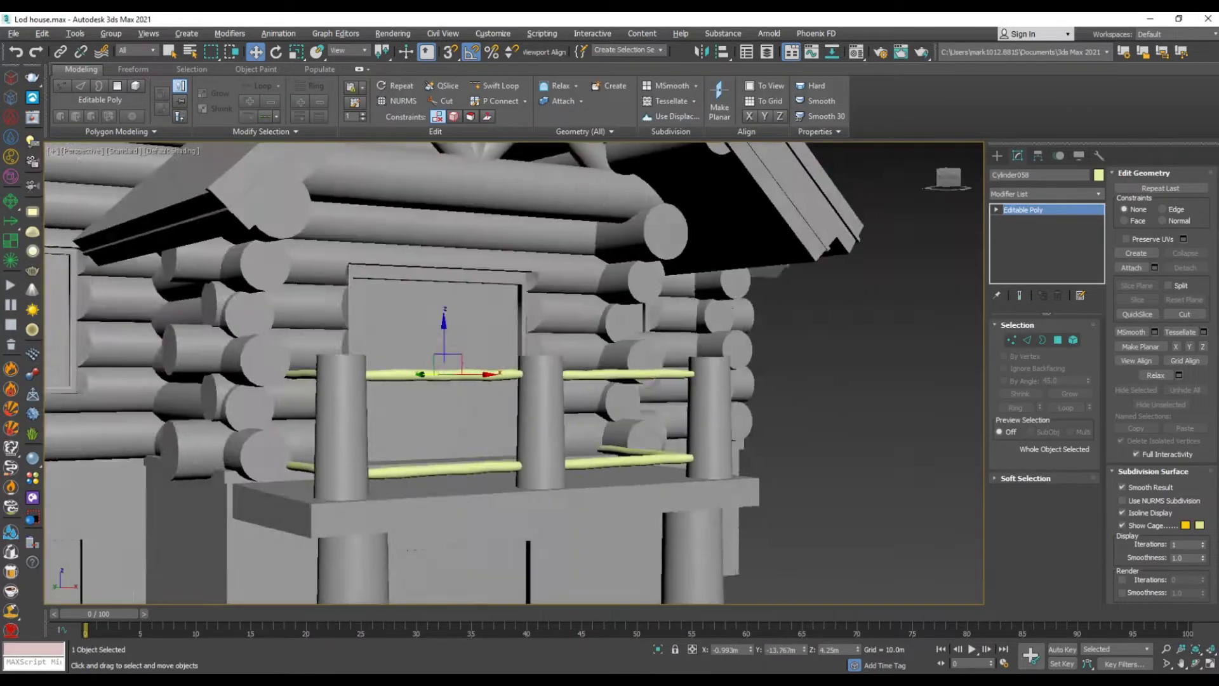
{"action": "middle_click_drag", "start_coordinate": [508, 374], "coordinate": [483, 368], "text": "alt"}
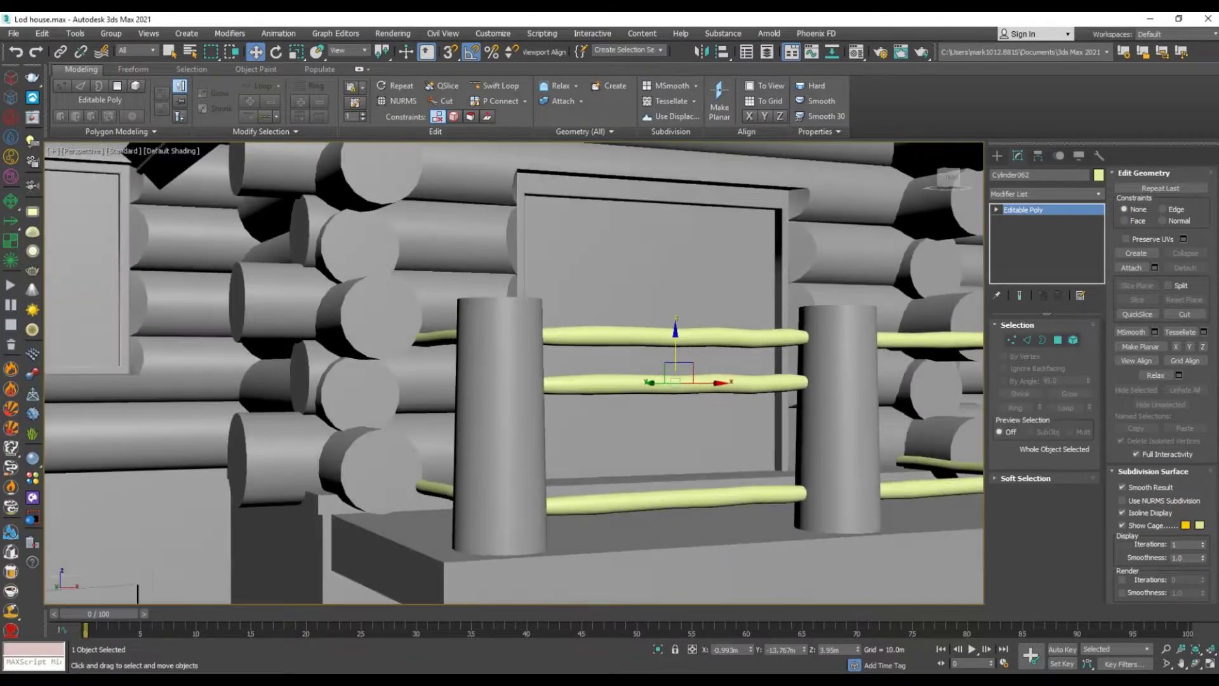
{"action": "key", "text": "w"}
{"action": "key", "text": "F4"}
{"action": "scroll", "coordinate": [660, 394], "scroll_direction": "up", "scroll_amount": 5}
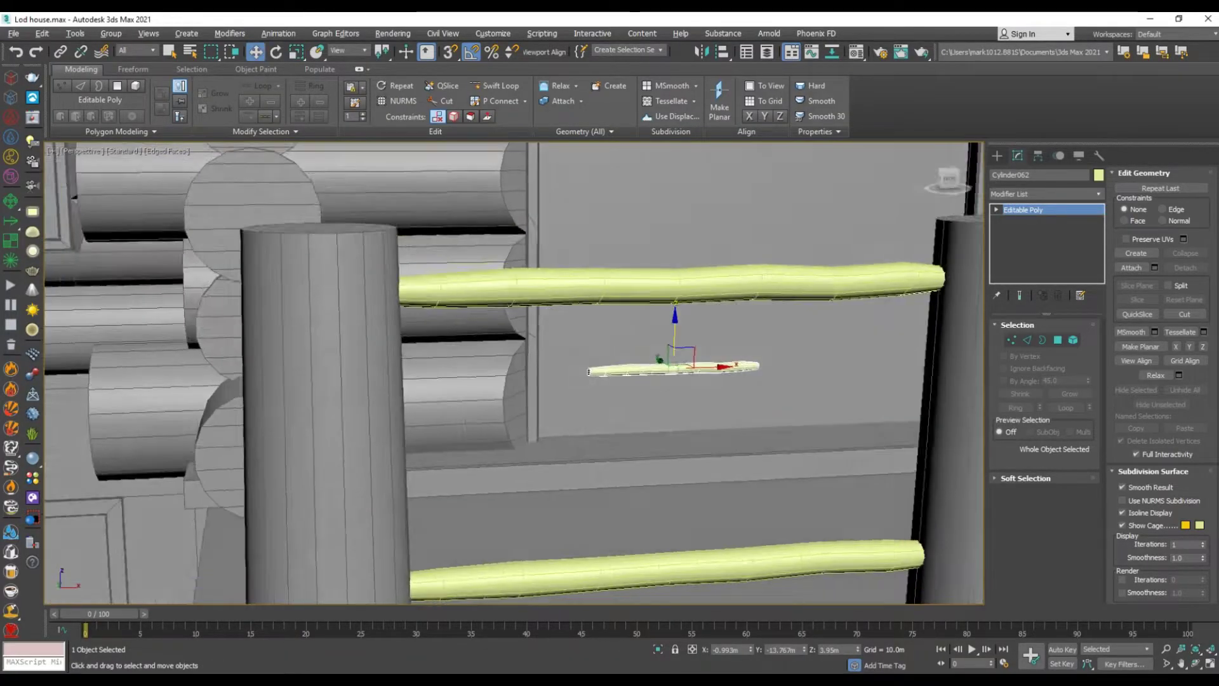
{"action": "scroll", "coordinate": [496, 367], "scroll_direction": "down", "scroll_amount": 3}
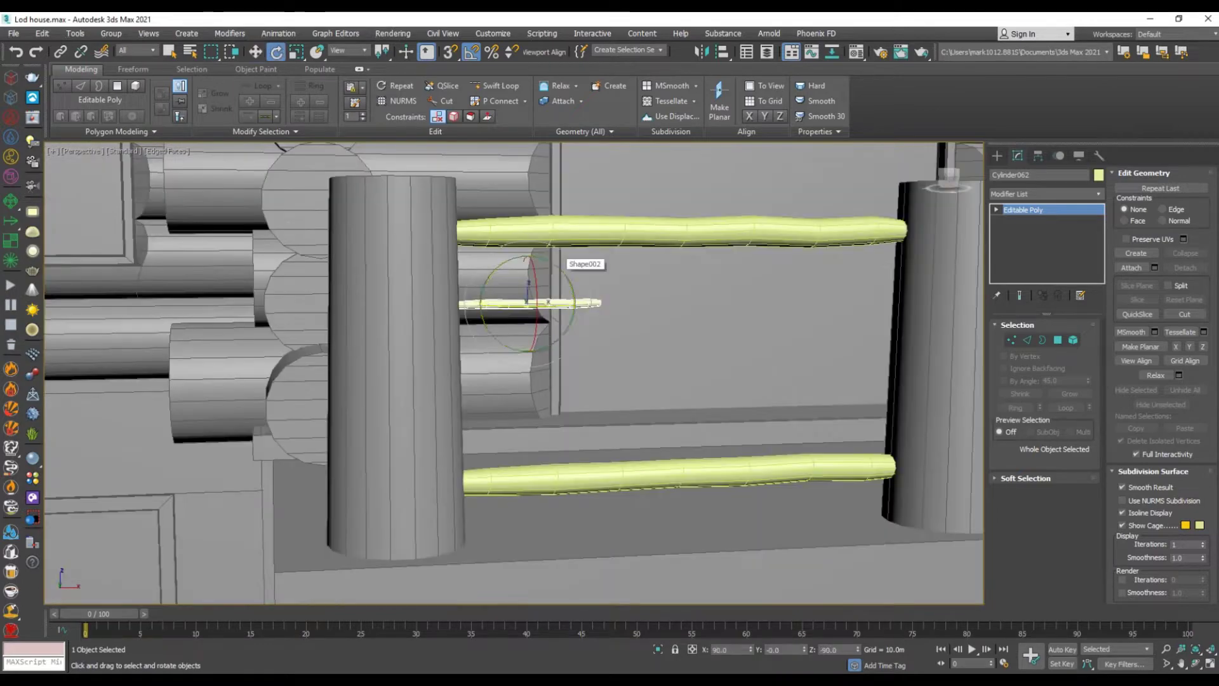
{"action": "left_click_drag", "start_coordinate": [558, 267], "coordinate": [536, 294]}
{"action": "mouse_move", "coordinate": [539, 305]}
{"action": "middle_mouse_down", "text": "alt"}
{"action": "mouse_move", "coordinate": [571, 356]}
{"action": "mouse_move", "coordinate": [482, 355]}
{"action": "mouse_move", "coordinate": [444, 381]}
{"action": "middle_mouse_up", "text": "alt"}
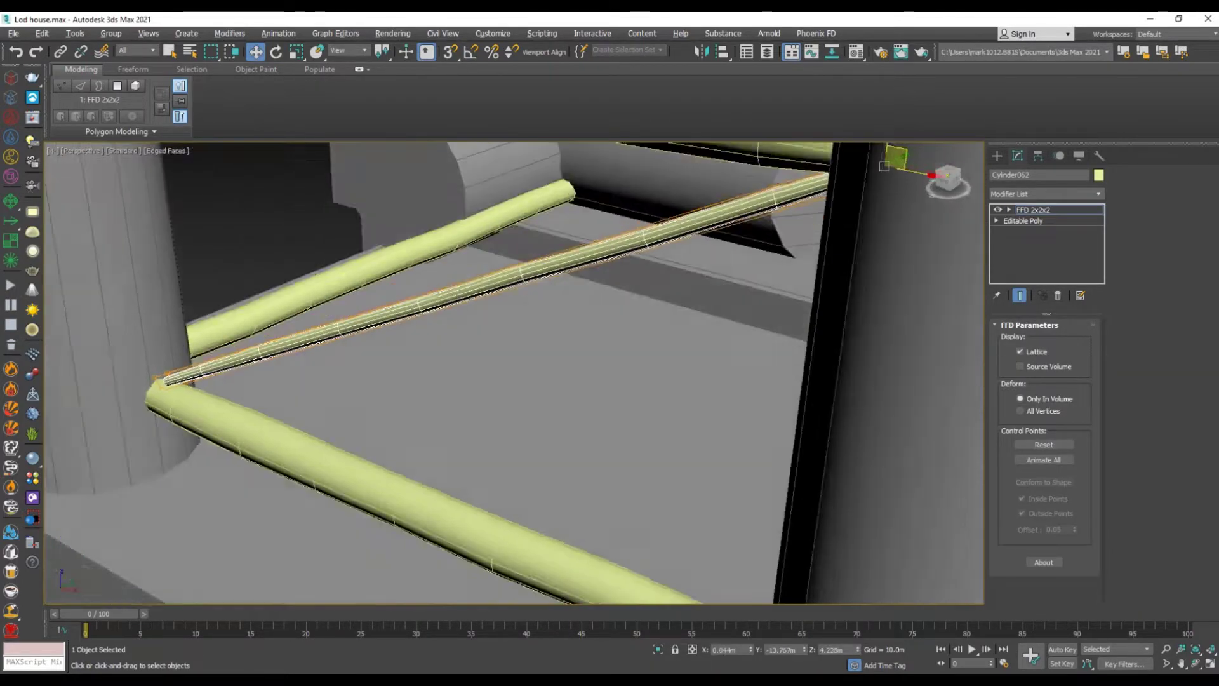
Stretch the diagonal brace's end down to the lower rail and collapse the FFD into the mesh
{"action": "scroll", "coordinate": [445, 380], "scroll_direction": "up", "scroll_amount": 3}
{"action": "middle_click_drag", "start_coordinate": [103, 591], "coordinate": [445, 381], "text": "alt"}
{"action": "scroll", "coordinate": [445, 381], "scroll_direction": "down", "scroll_amount": 3}
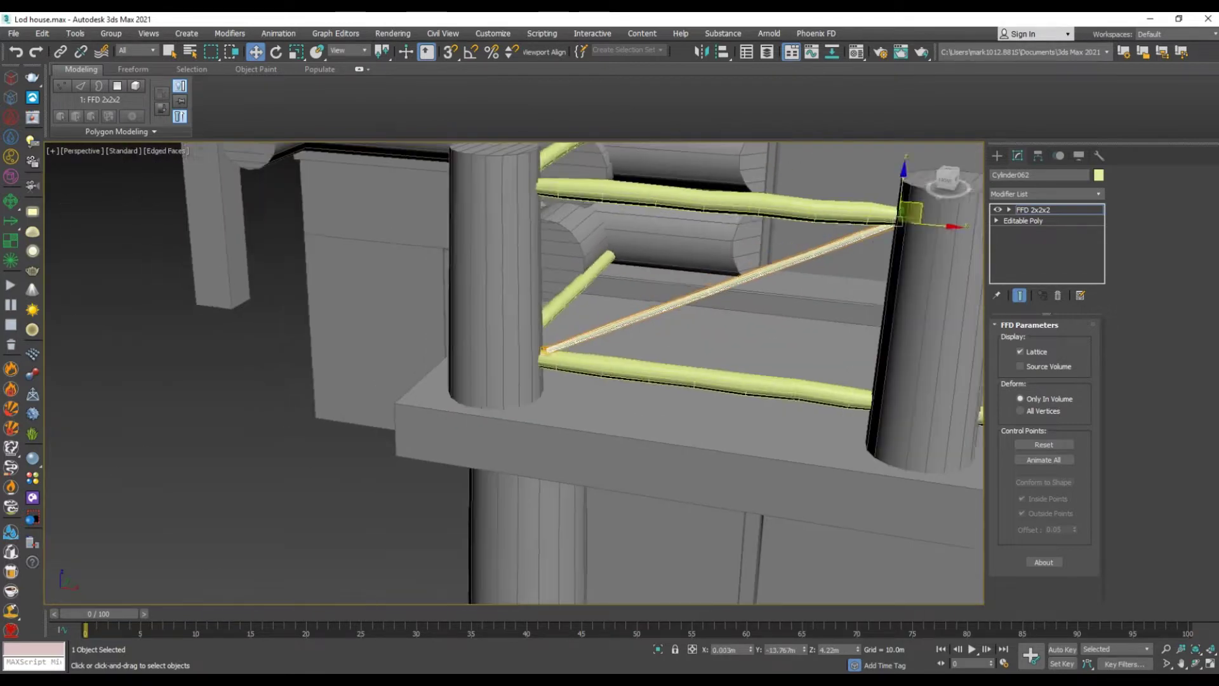
{"action": "scroll", "coordinate": [667, 286], "scroll_direction": "up", "scroll_amount": 5}
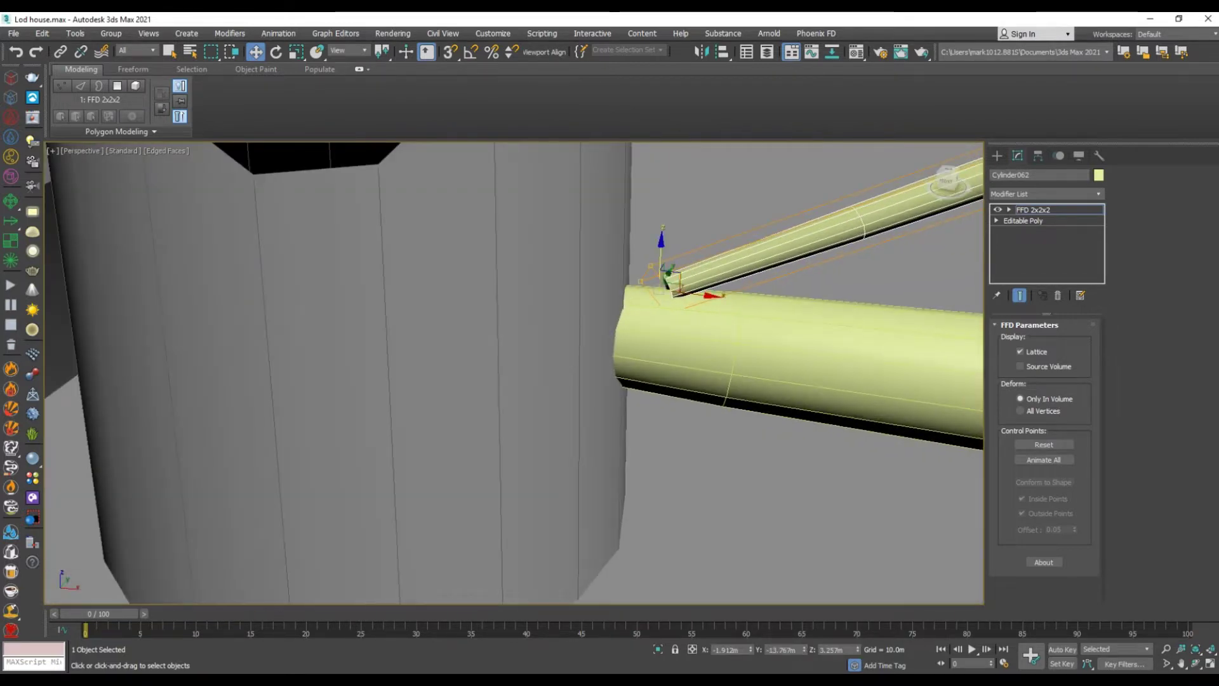
{"action": "left_click_drag", "start_coordinate": [667, 274], "coordinate": [646, 286]}
{"action": "left_click", "coordinate": [1090, 322]}
{"action": "scroll", "coordinate": [515, 374], "scroll_direction": "down", "scroll_amount": 3}
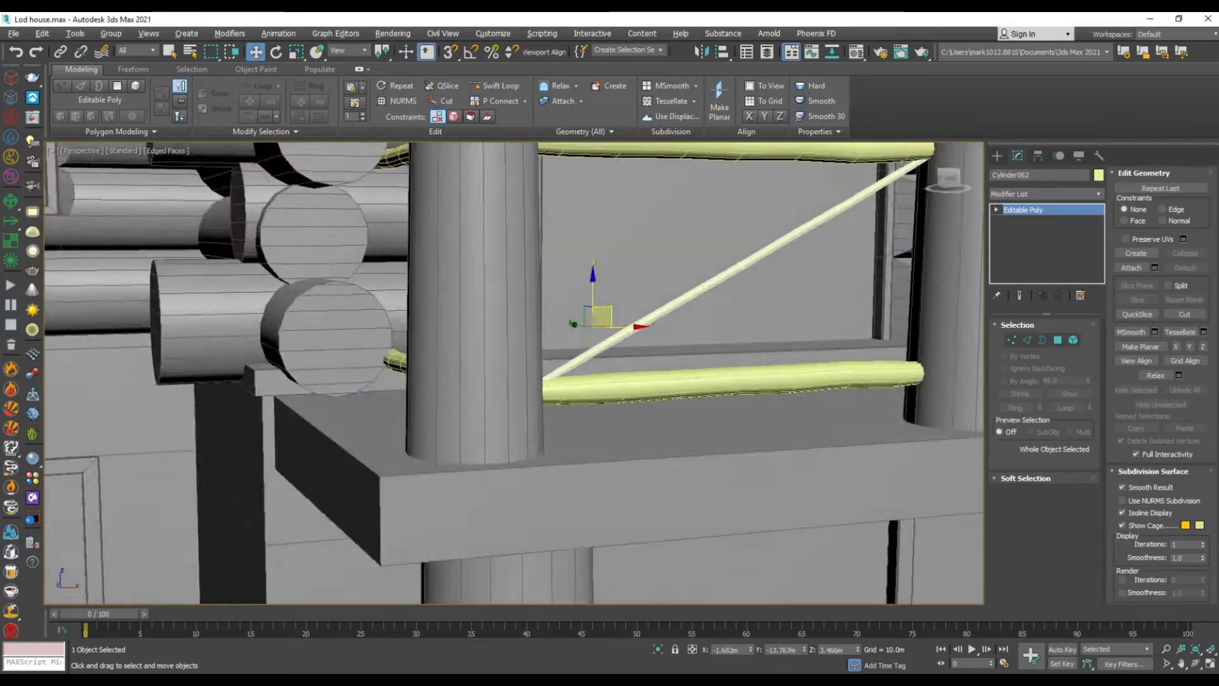
Scale edge loops along the diagonal brace in Edge mode
{"action": "mouse_move", "coordinate": [514, 375]}
{"action": "middle_mouse_down", "text": "alt"}
{"action": "mouse_move", "coordinate": [444, 380]}
{"action": "mouse_move", "coordinate": [495, 356]}
{"action": "middle_mouse_up", "text": "alt"}
{"action": "scroll", "coordinate": [691, 245], "scroll_direction": "up", "scroll_amount": 5}
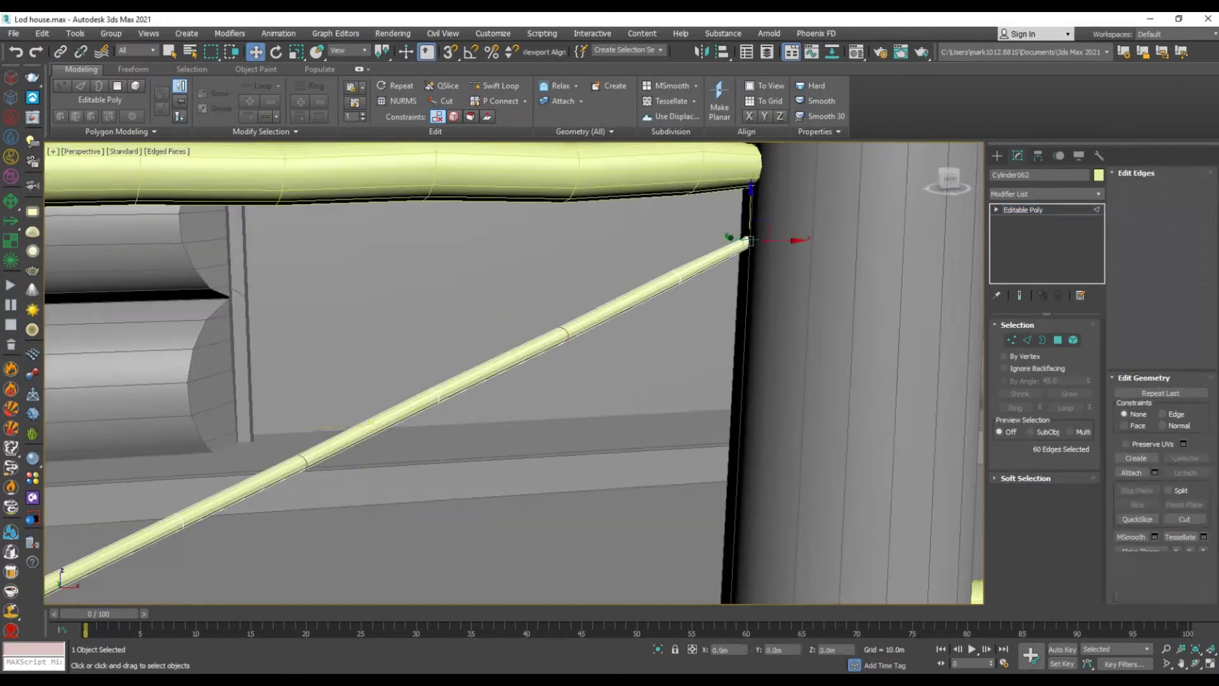
{"action": "key", "text": "2"}
{"action": "scroll", "coordinate": [691, 245], "scroll_direction": "down", "scroll_amount": 3}
{"action": "key", "text": "r"}
{"action": "mouse_move", "coordinate": [515, 375]}
{"action": "middle_mouse_down", "text": "alt"}
{"action": "mouse_move", "coordinate": [482, 356]}
{"action": "mouse_move", "coordinate": [502, 368]}
{"action": "middle_mouse_up", "text": "alt"}
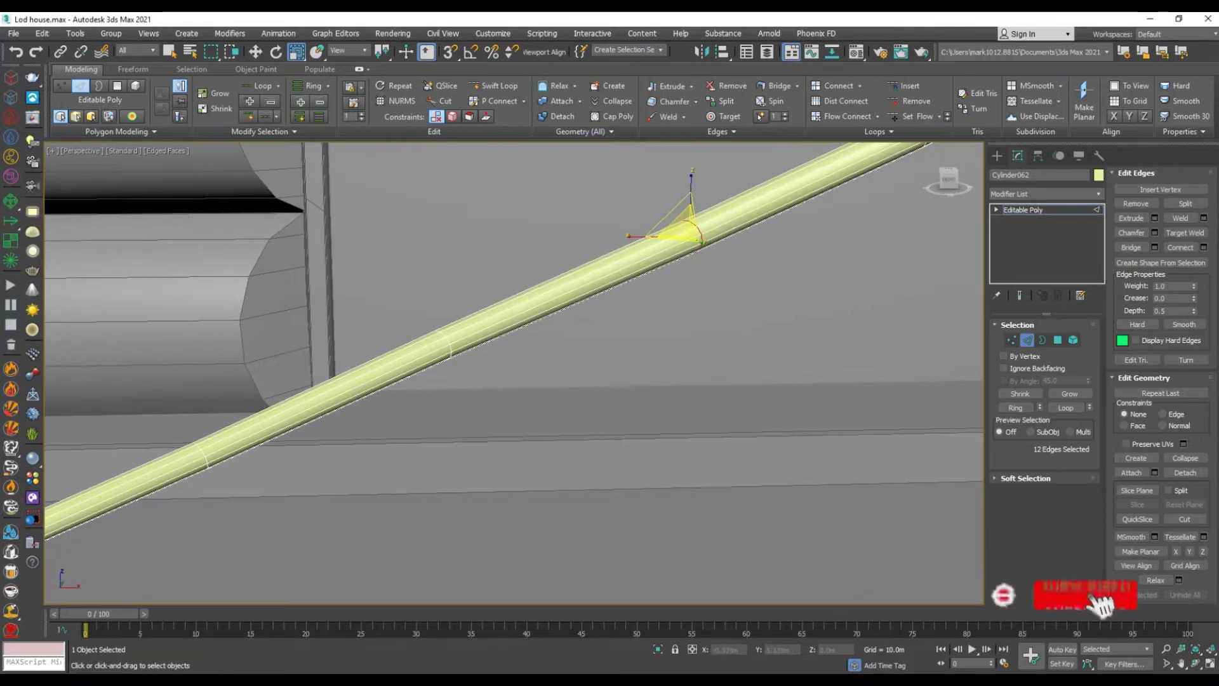
{"action": "scroll", "coordinate": [514, 374], "scroll_direction": "down", "scroll_amount": 3}
{"action": "scroll", "coordinate": [590, 381], "scroll_direction": "up", "scroll_amount": 3}
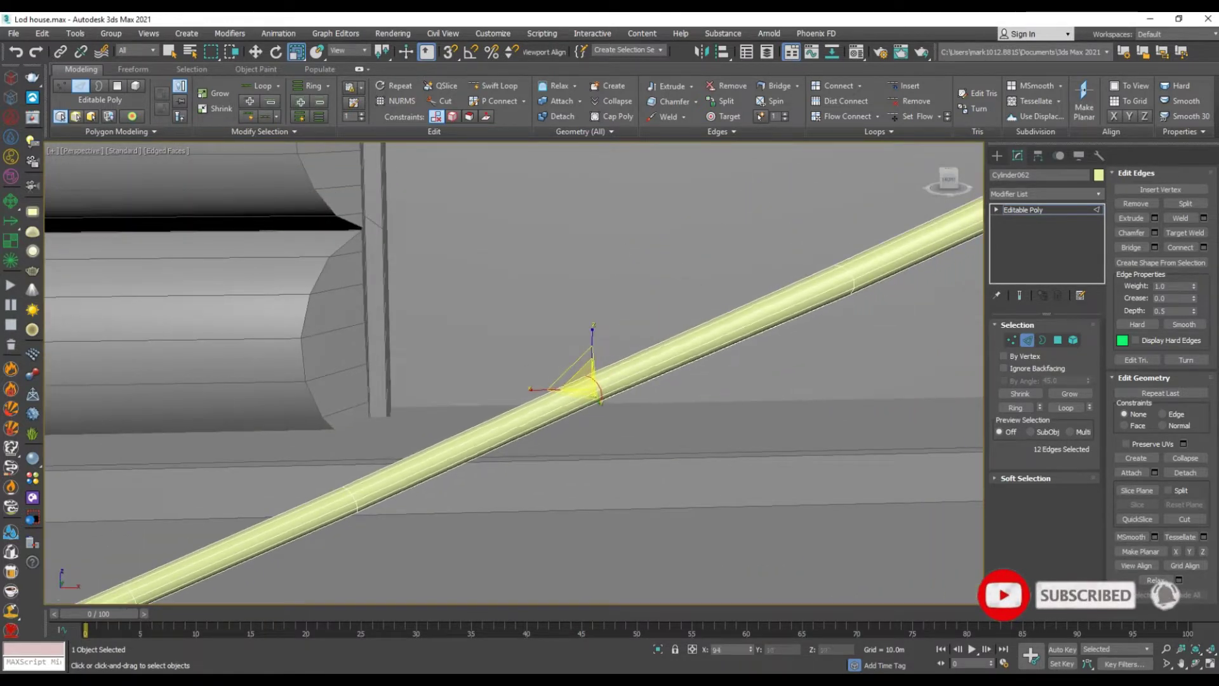
{"action": "middle_click_drag", "start_coordinate": [476, 407], "coordinate": [539, 381], "text": "alt"}
{"action": "scroll", "coordinate": [476, 406], "scroll_direction": "up", "scroll_amount": 3}
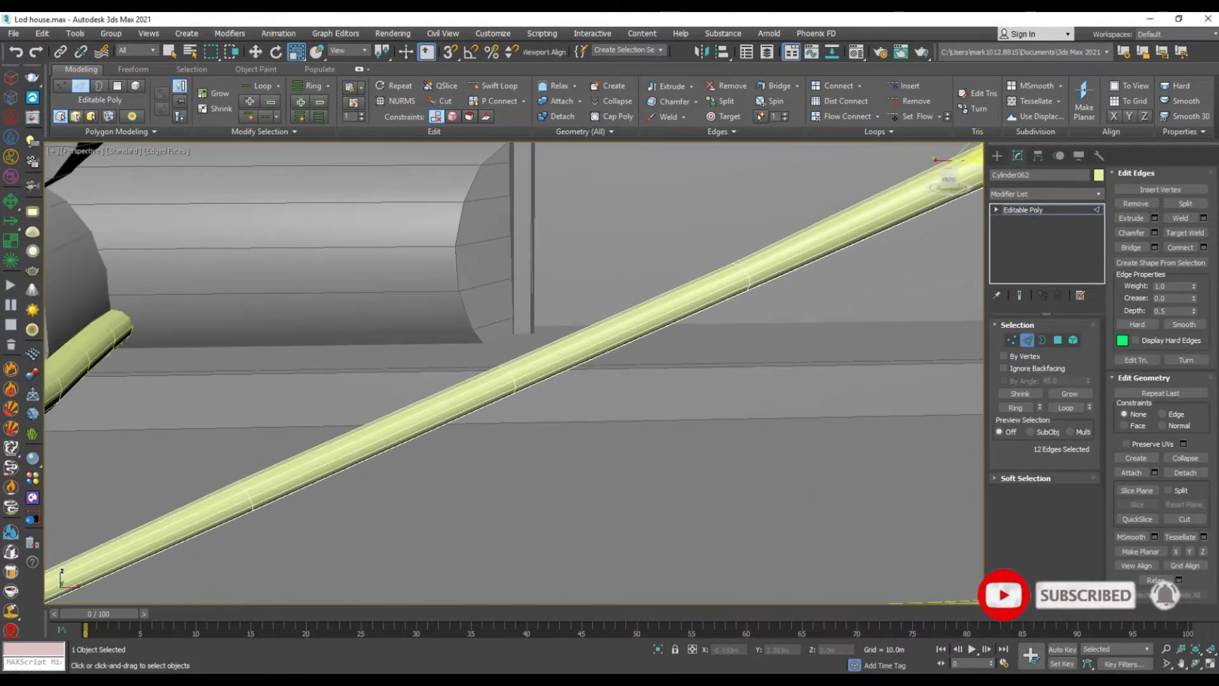
{"action": "scroll", "coordinate": [635, 355], "scroll_direction": "up", "scroll_amount": 3}
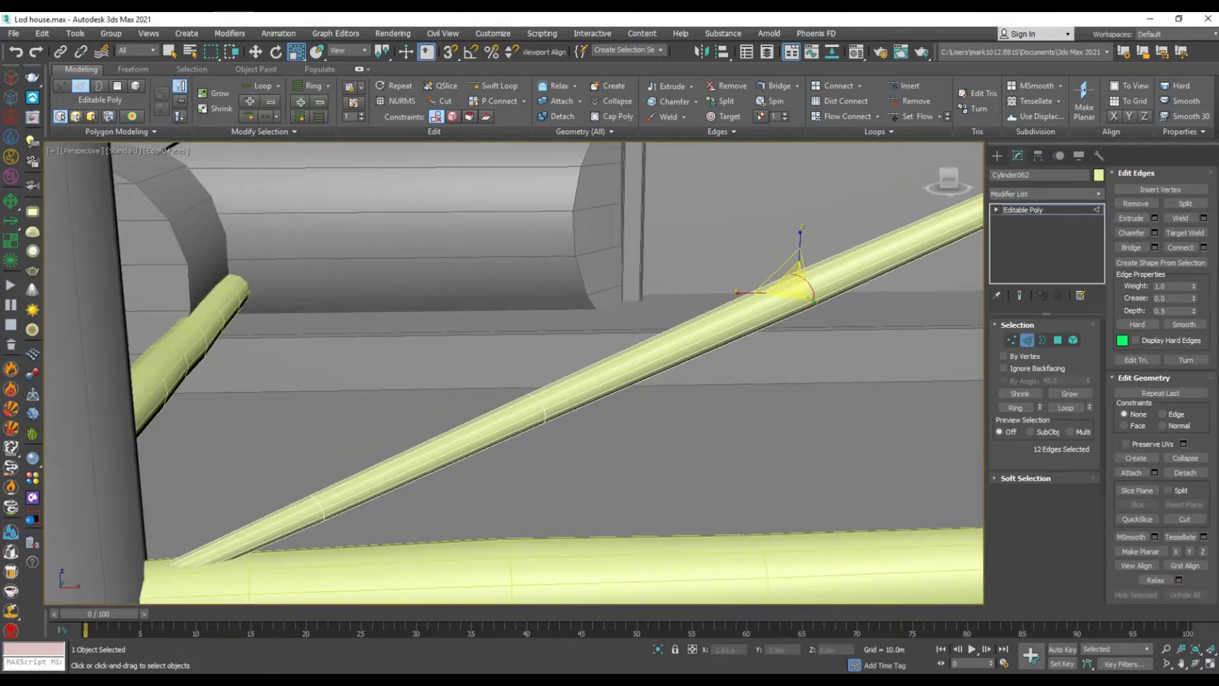
{"action": "scroll", "coordinate": [514, 372], "scroll_direction": "down", "scroll_amount": 2}
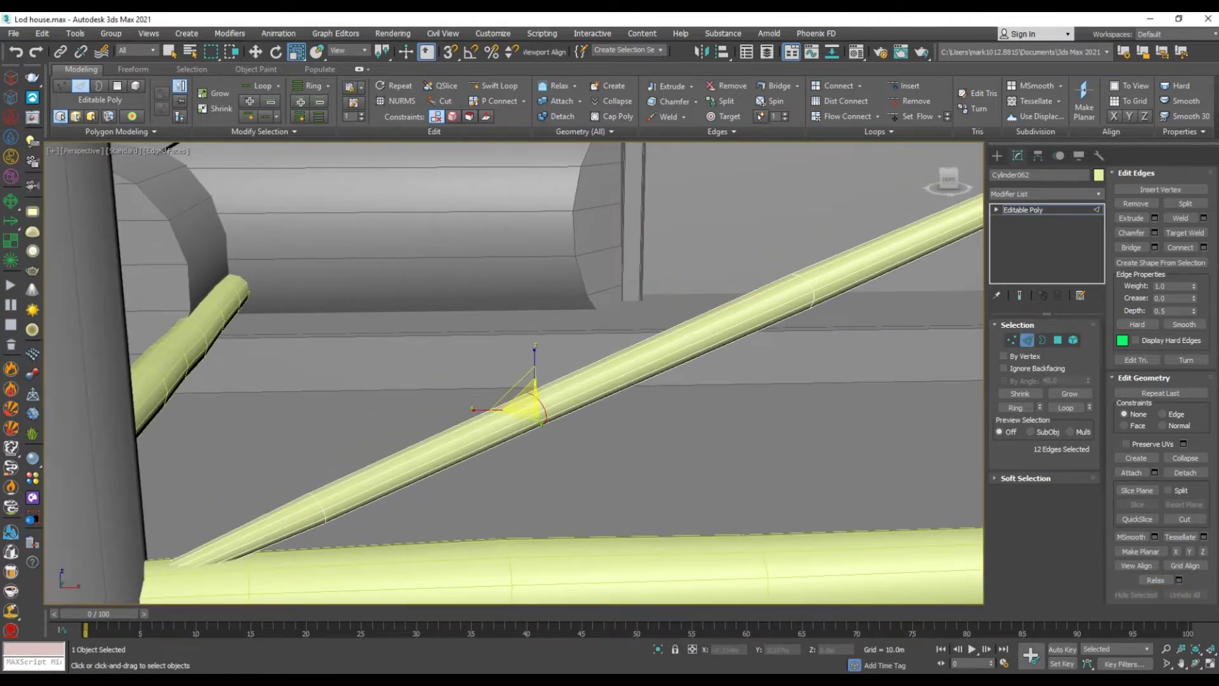
{"action": "scroll", "coordinate": [514, 372], "scroll_direction": "down", "scroll_amount": 5}
Return to object level, frame the brace, and compare it with the log house reference photo
{"action": "key", "text": "2"}
{"action": "scroll", "coordinate": [514, 372], "scroll_direction": "down", "scroll_amount": 3}
{"action": "key", "text": "F4"}
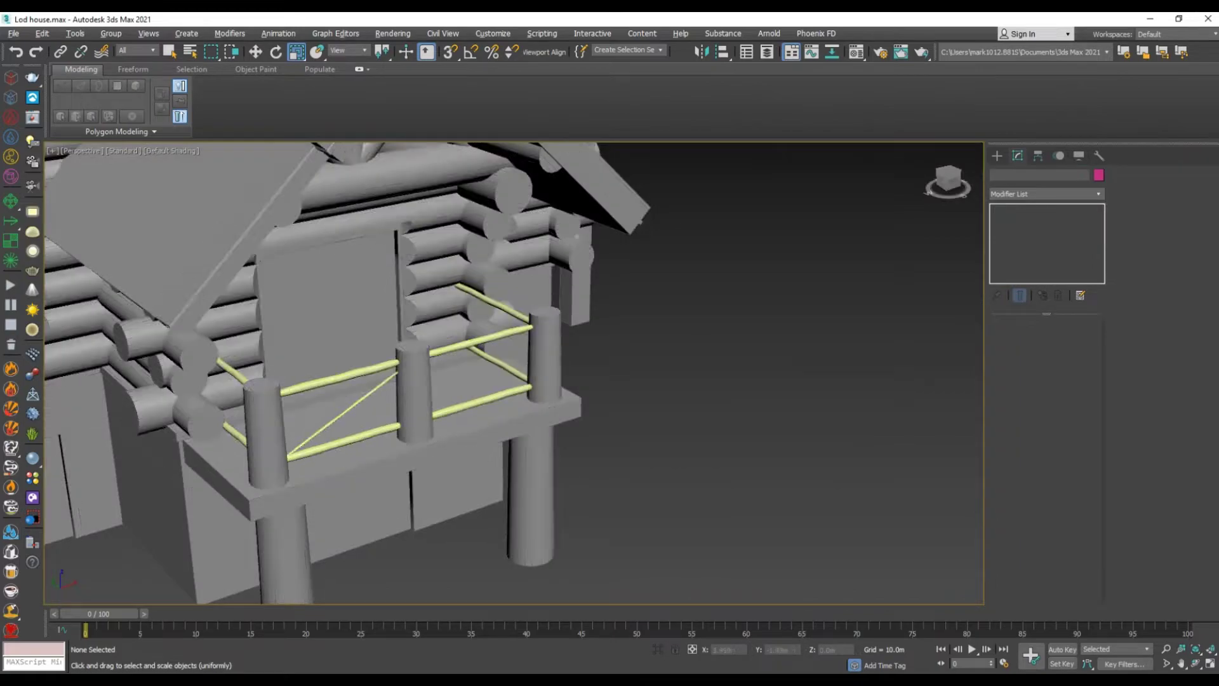
{"action": "key", "text": "z"}
{"action": "key", "text": "alt+Tab"}
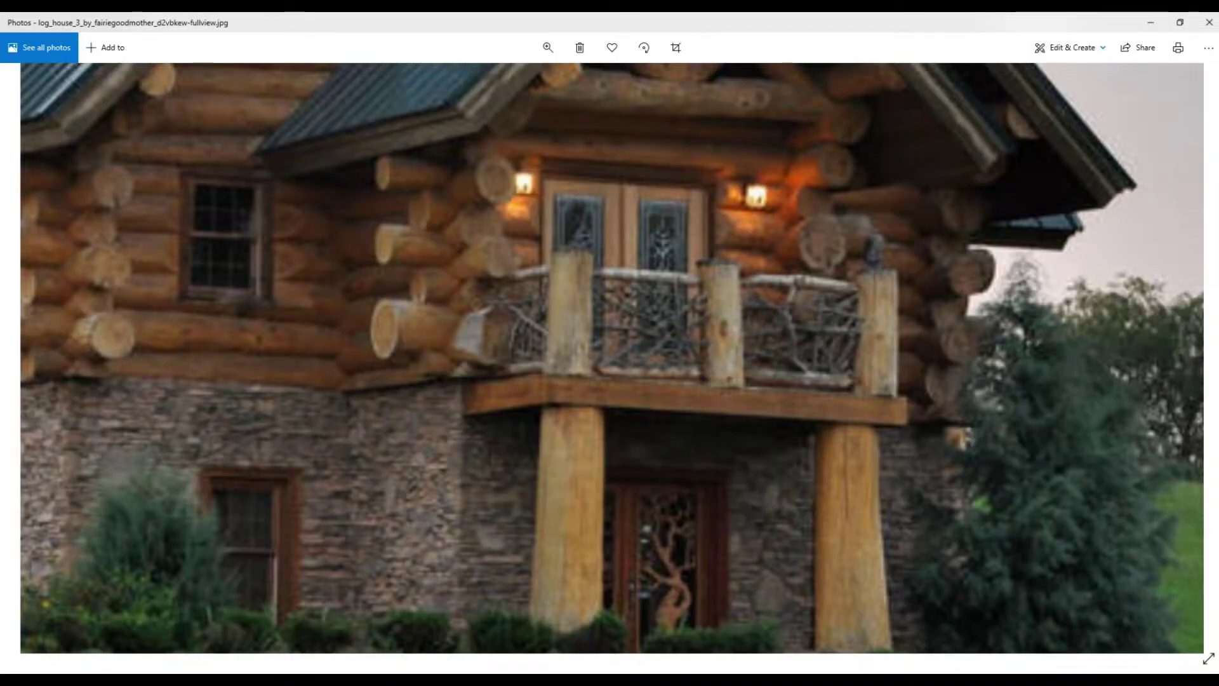
{"action": "key", "text": "alt+Tab"}
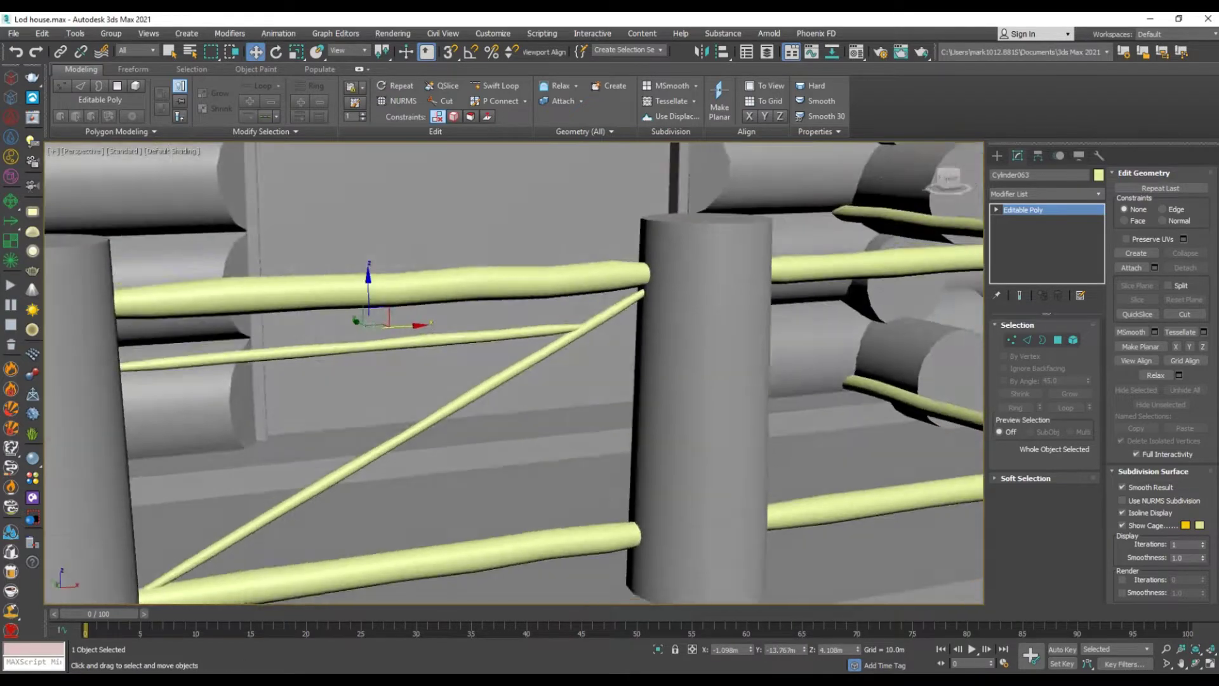
Edit copied rails' vertices and move them into crossing diagonal struts across the railing panels
{"action": "key", "text": "1"}
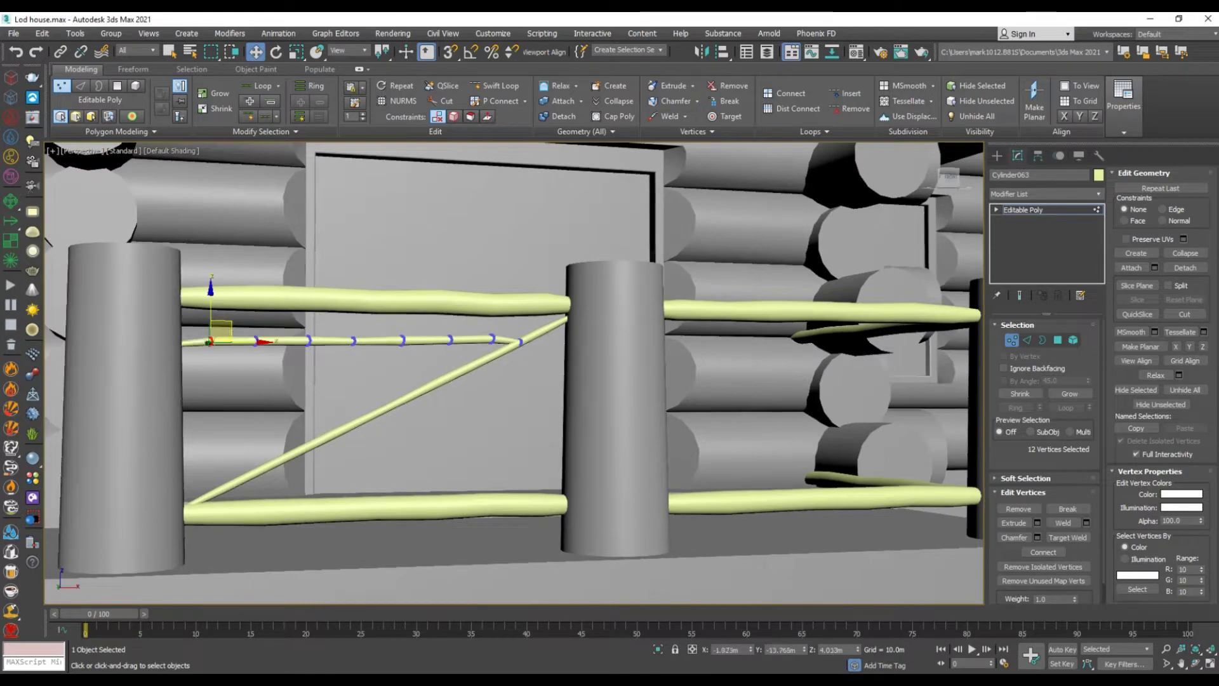
{"action": "key", "text": "1"}
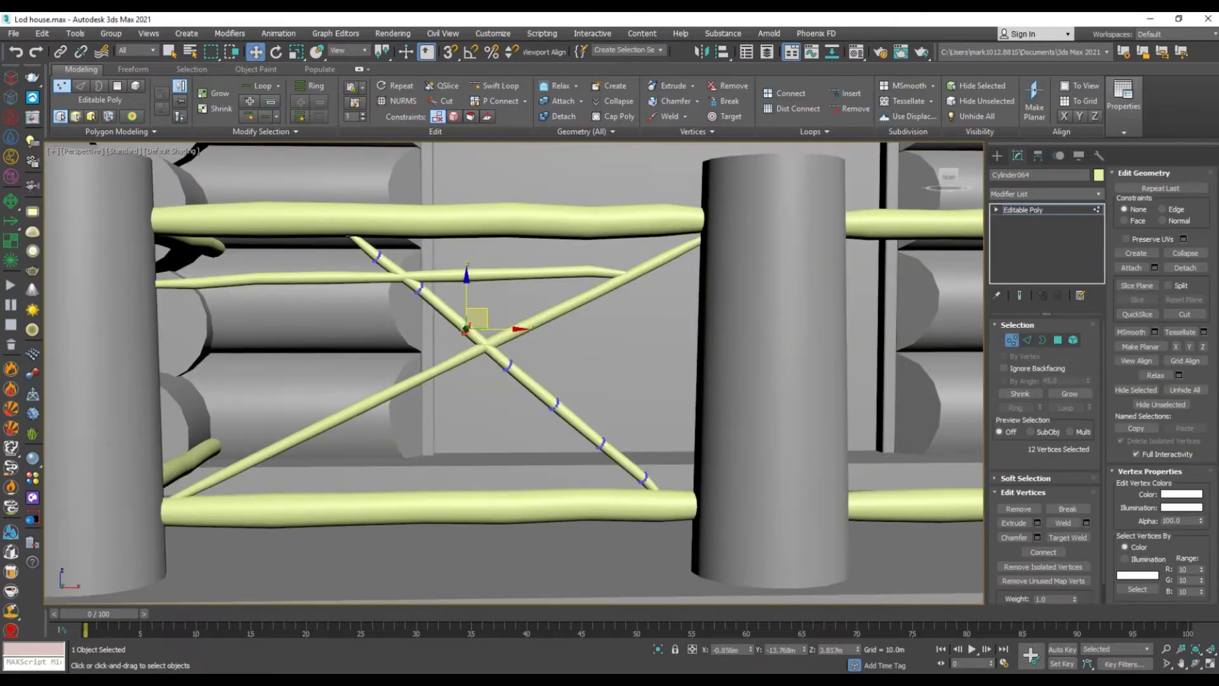
{"action": "key", "text": "w"}
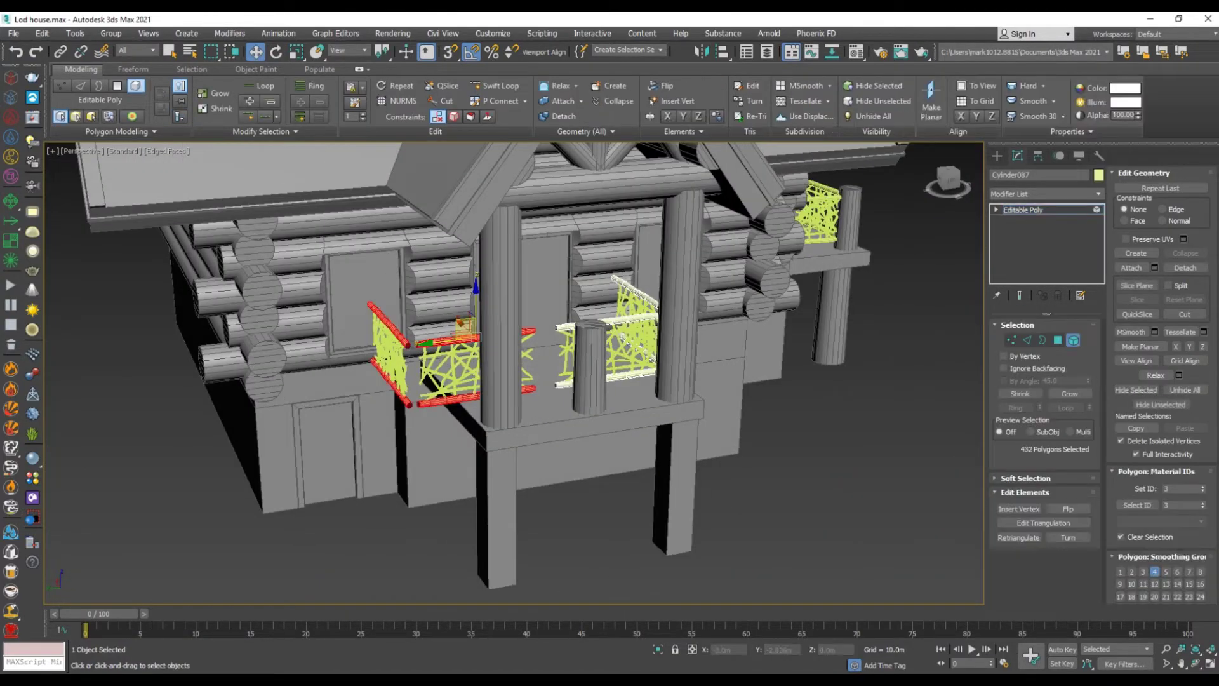
Select the lattice panel's rods as elements, ready to clone into the next railing bay
{"action": "left_click", "coordinate": [1073, 340]}
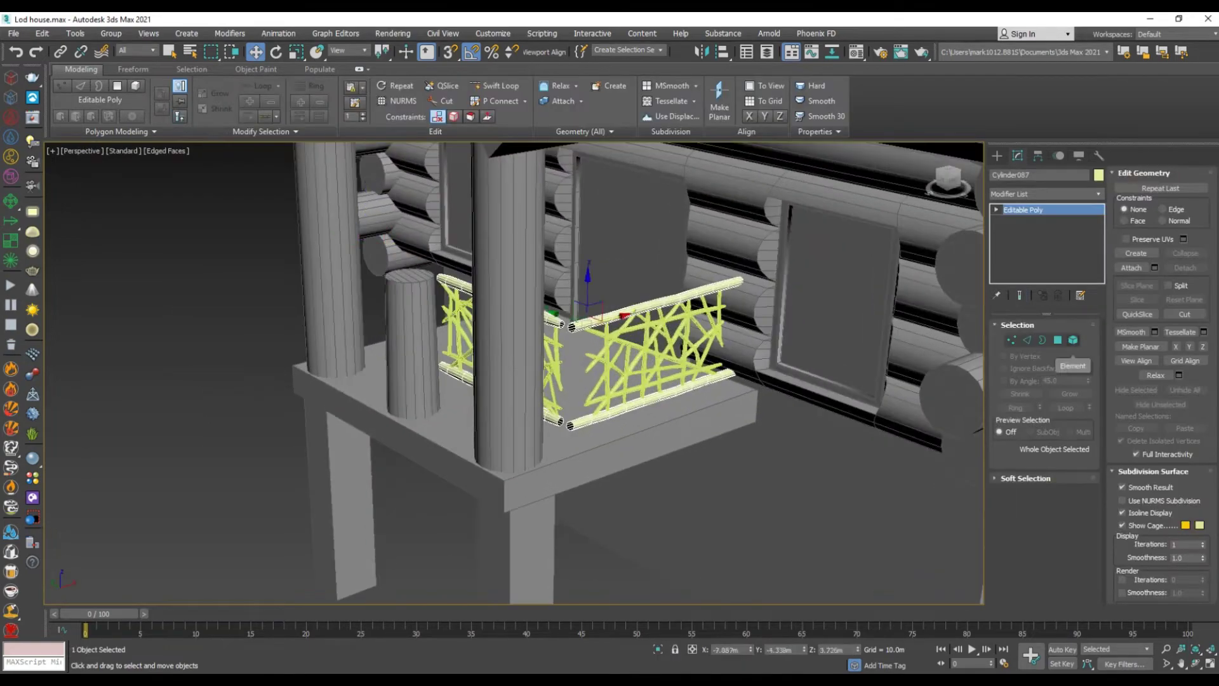
{"action": "left_click", "coordinate": [1073, 340]}
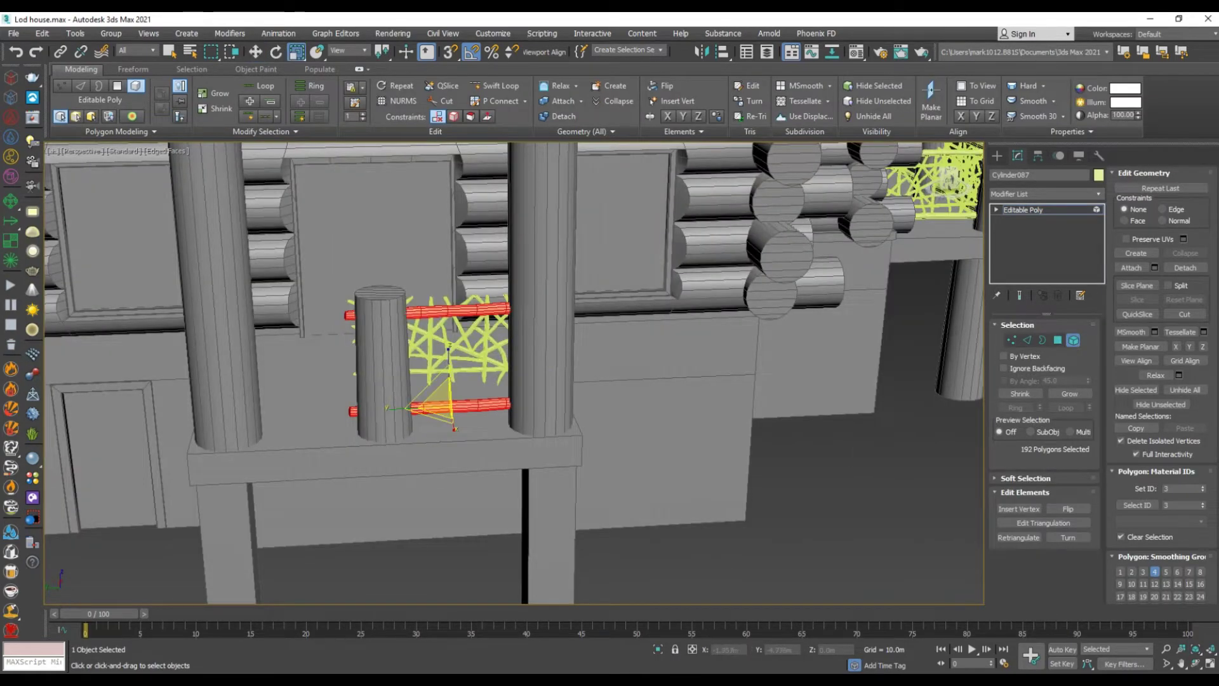
{"action": "middle_click_drag", "start_coordinate": [445, 349], "coordinate": [489, 280], "text": "alt"}
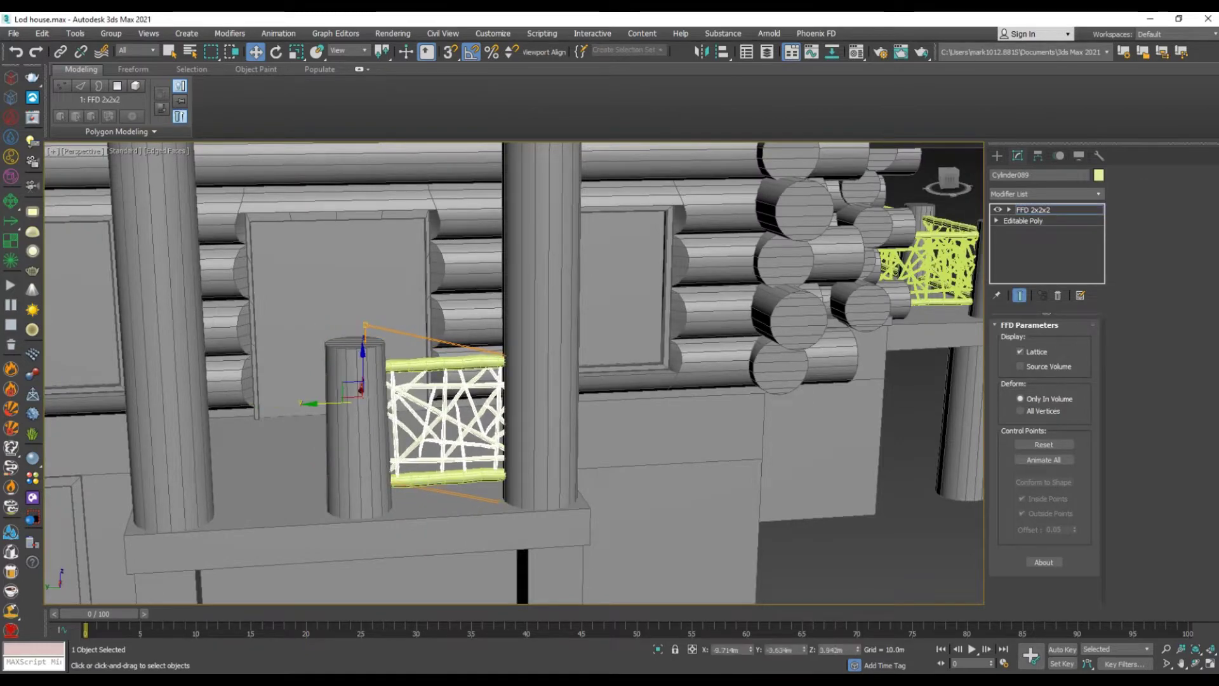
Collapse the panel's FFD deformation into the mesh and select its left rods as elements in wireframe
{"action": "mouse_move", "coordinate": [514, 372]}
{"action": "middle_mouse_down"}
{"action": "mouse_move", "coordinate": [444, 347]}
{"action": "mouse_move", "coordinate": [542, 381]}
{"action": "middle_mouse_up"}
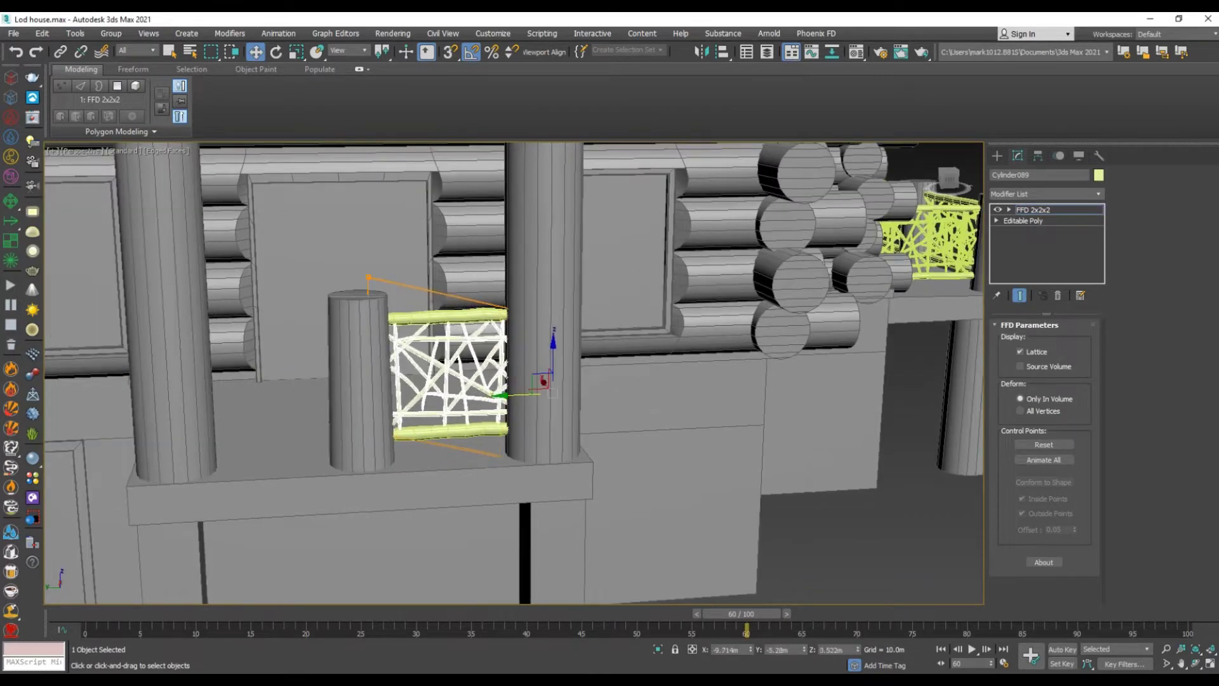
{"action": "right_click", "coordinate": [1022, 209]}
{"action": "left_click", "coordinate": [1047, 354]}
{"action": "key", "text": "F3"}
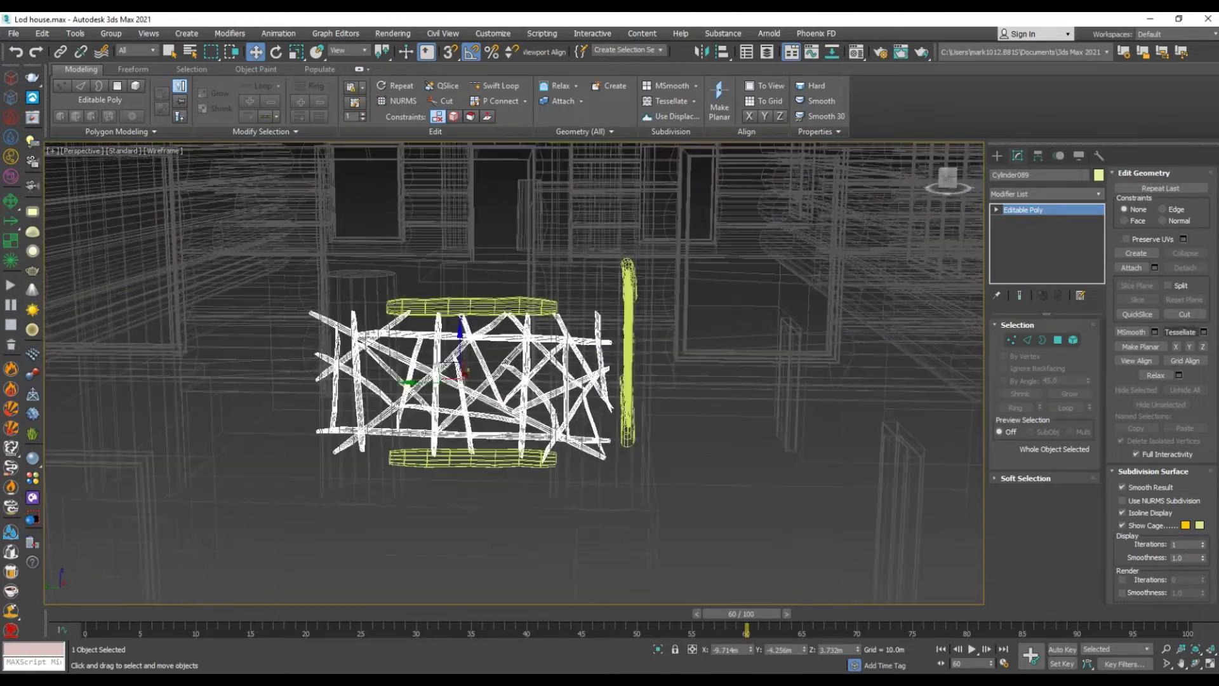
{"action": "key", "text": "5"}
{"action": "middle_click_drag", "start_coordinate": [483, 374], "coordinate": [545, 375], "text": "alt"}
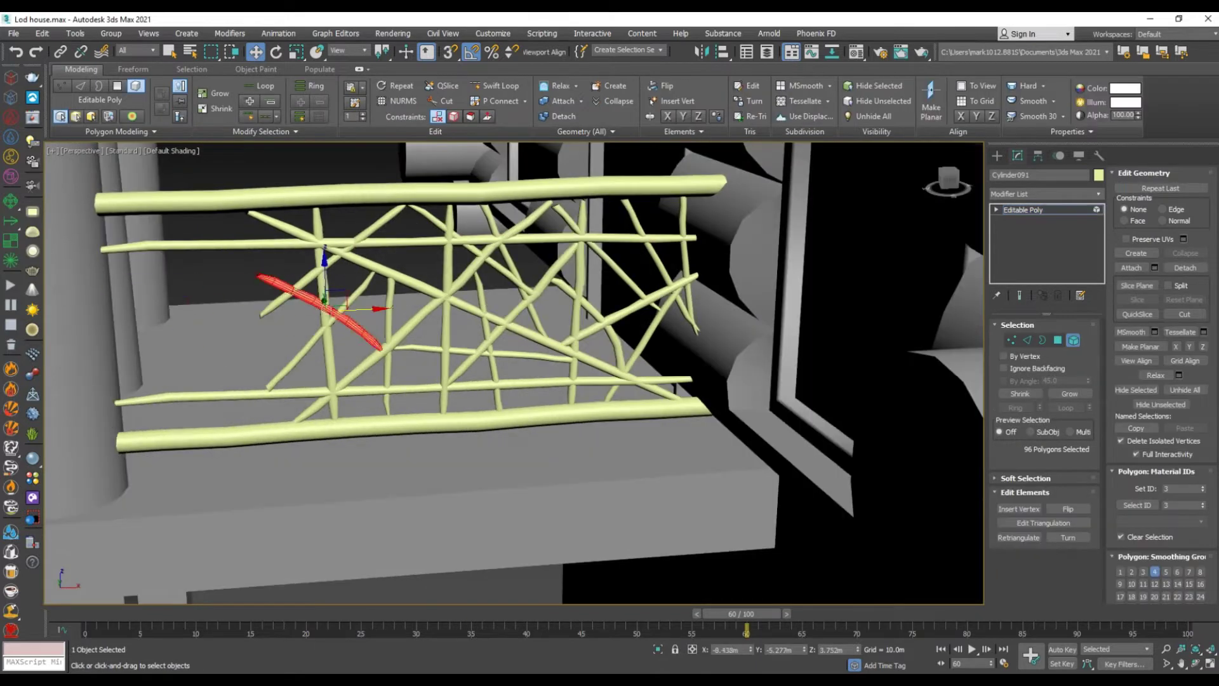
Rotate a red lattice strut to tangle the railing, then return to whole-fence editing
{"action": "middle_click_drag", "start_coordinate": [507, 381], "coordinate": [495, 381], "text": "alt"}
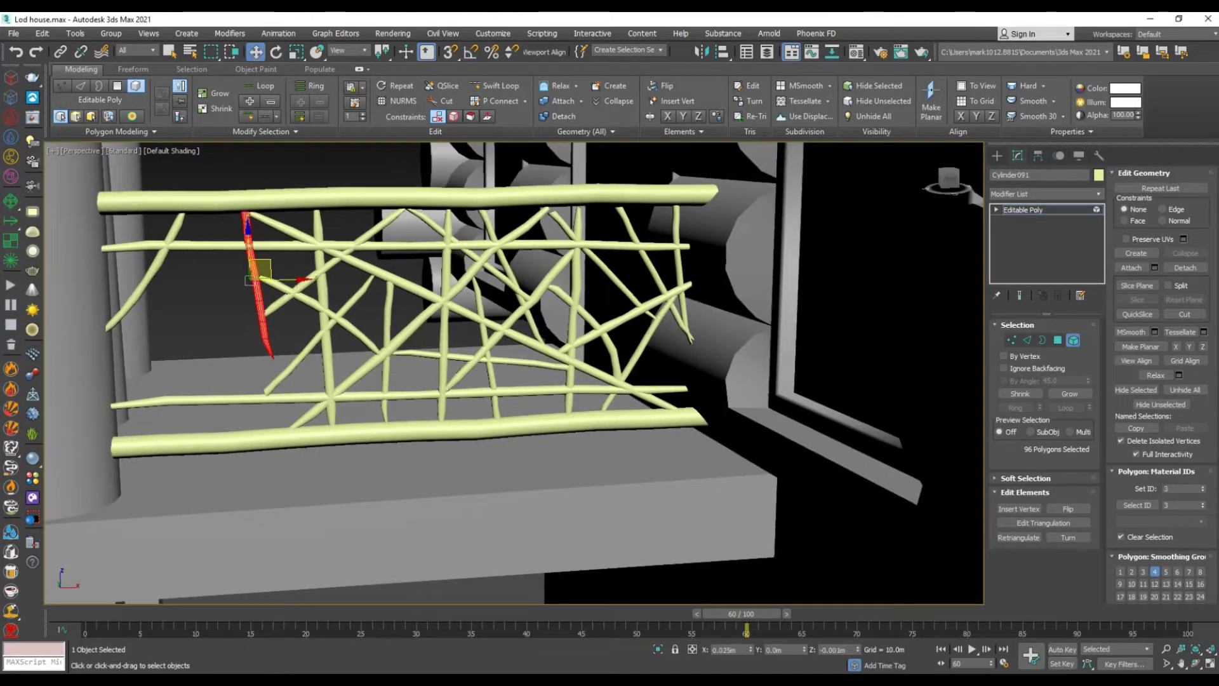
{"action": "middle_click_drag", "start_coordinate": [508, 381], "coordinate": [526, 372], "text": "alt"}
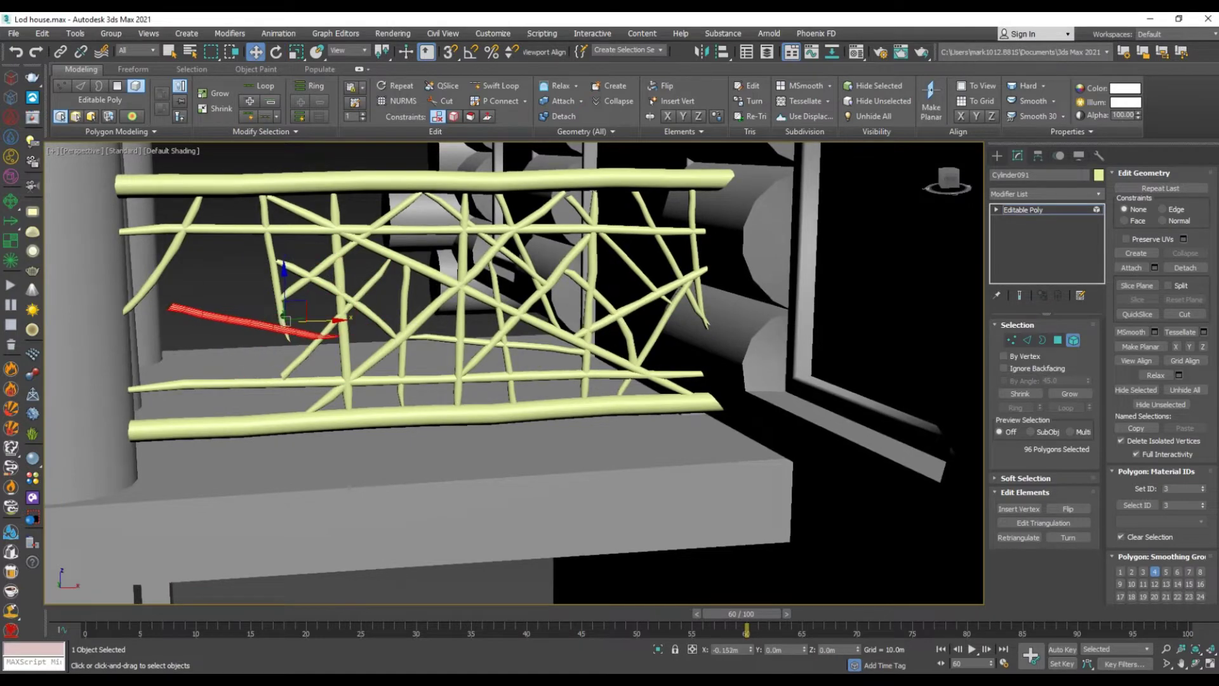
{"action": "scroll", "coordinate": [355, 330], "scroll_direction": "up", "scroll_amount": 3}
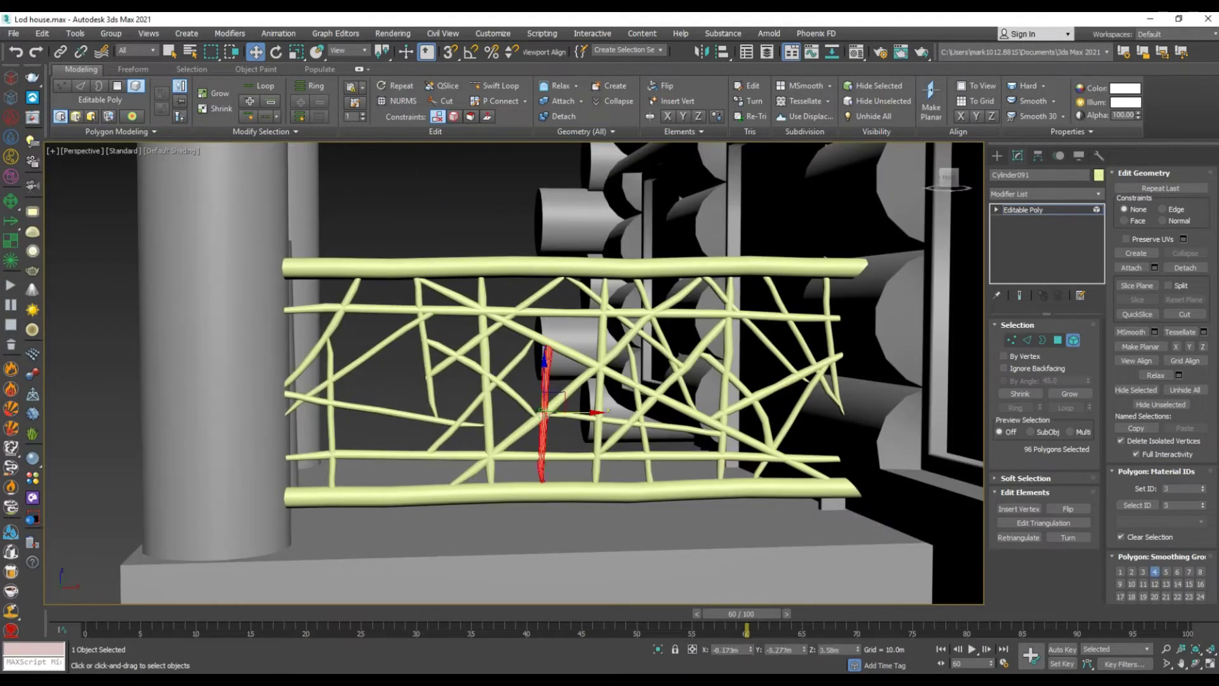
{"action": "key", "text": "e"}
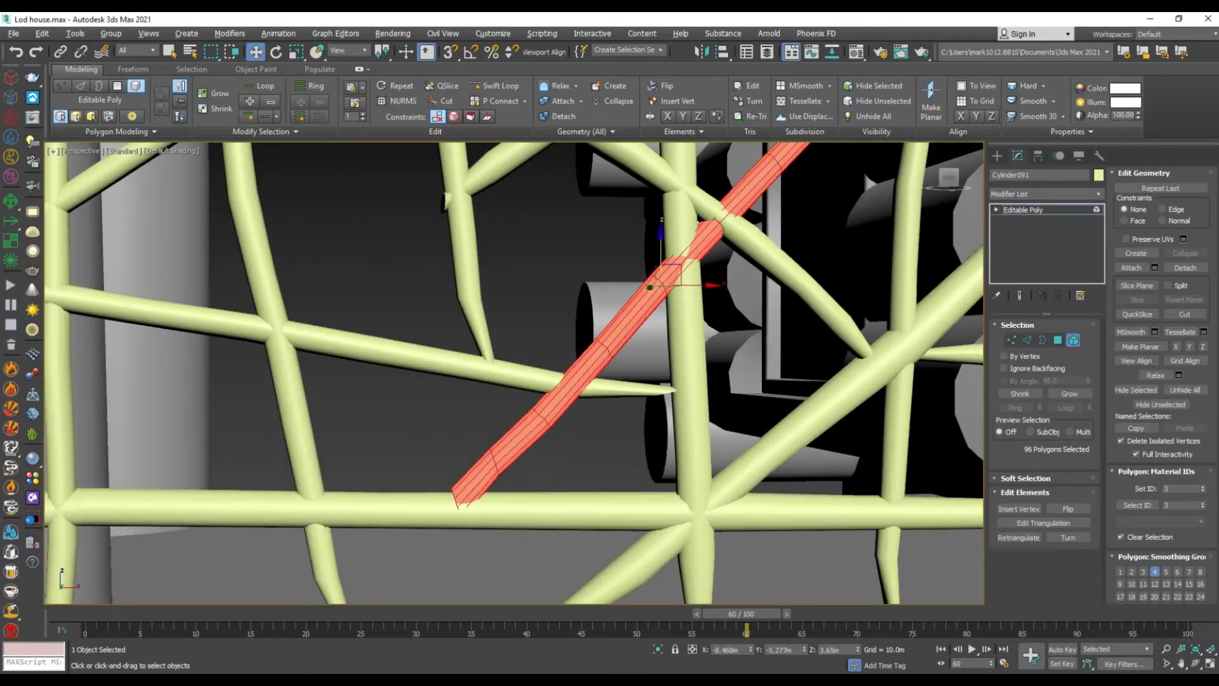
{"action": "key", "text": "4"}
{"action": "scroll", "coordinate": [660, 343], "scroll_direction": "down", "scroll_amount": 5}
{"action": "middle_click_drag", "start_coordinate": [660, 342], "coordinate": [635, 343], "text": "alt"}
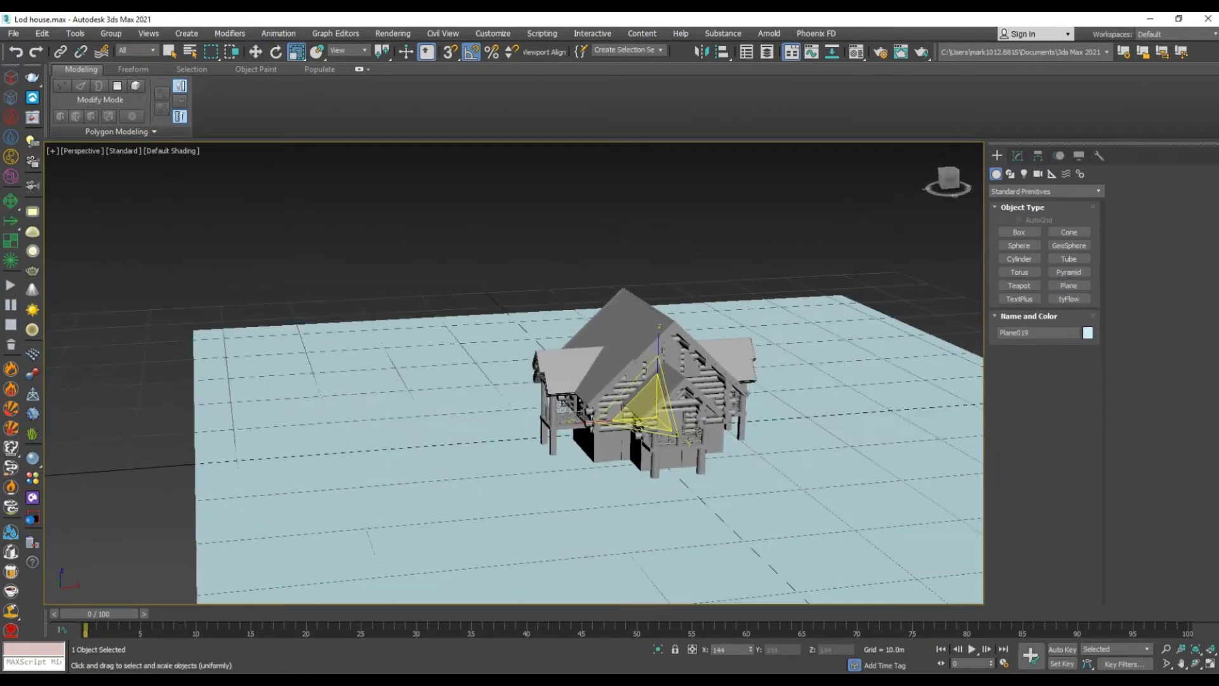
Set the ground plane to 100 by 100 segments and show edged faces
{"action": "middle_click_drag", "start_coordinate": [514, 219], "coordinate": [528, 219], "text": "alt"}
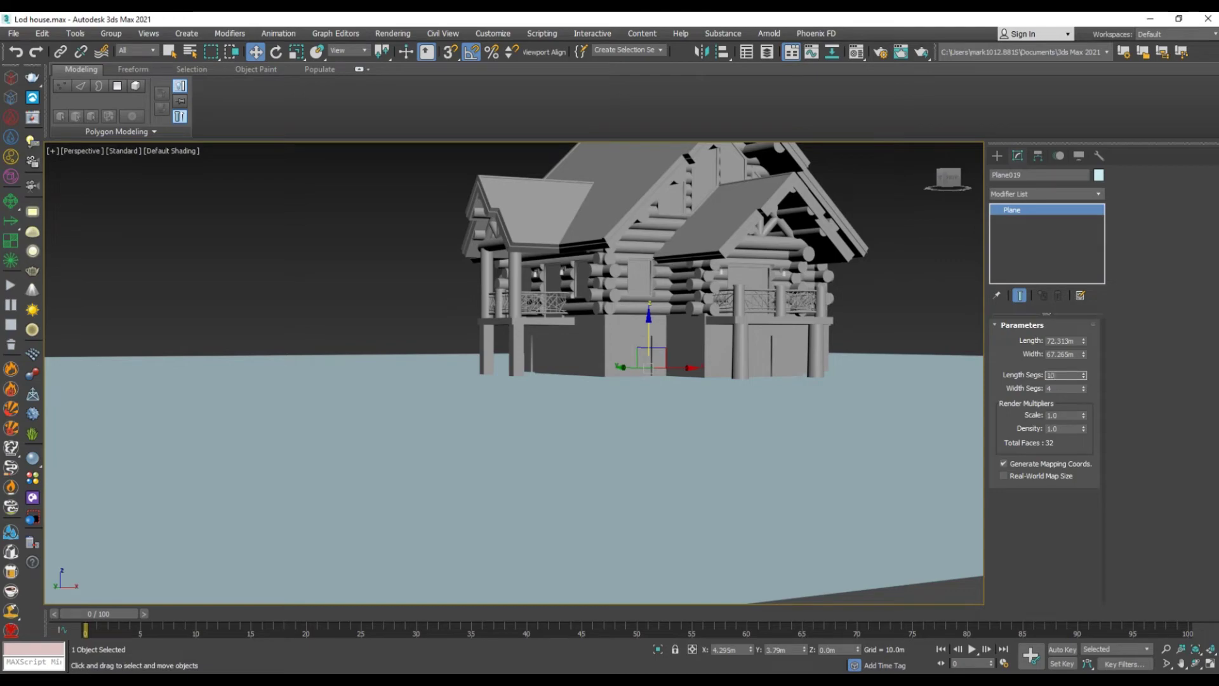
{"action": "type", "text": "0"}
{"action": "key", "text": "Return"}
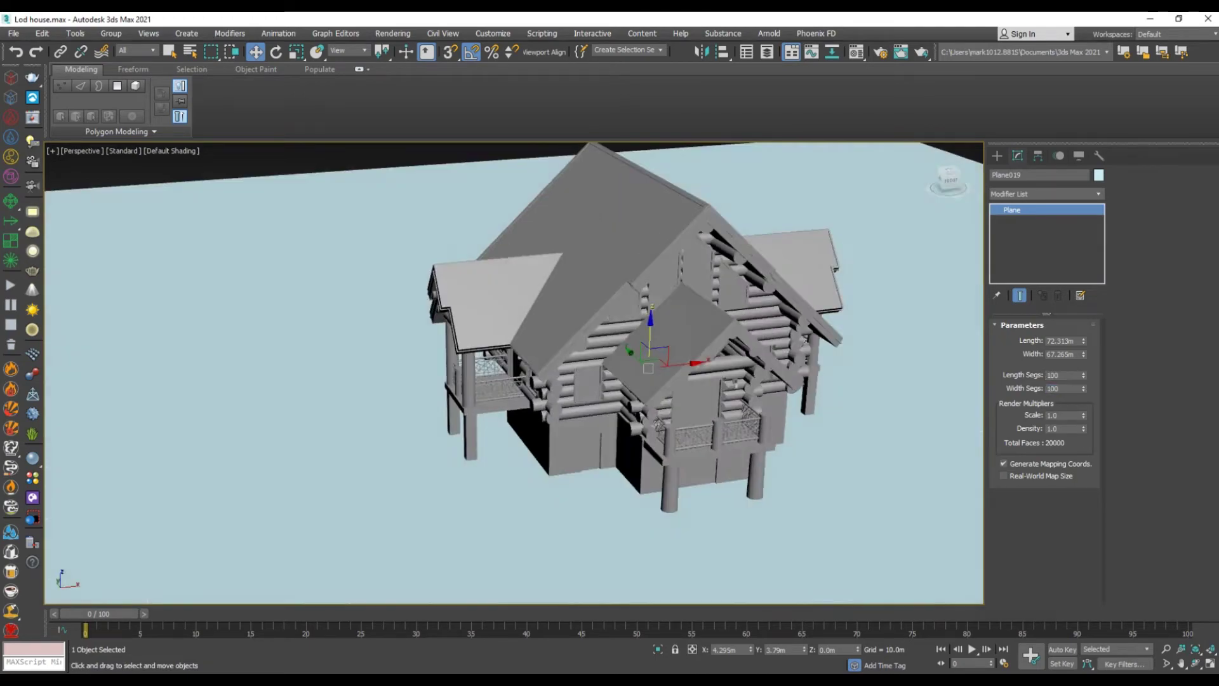
{"action": "key", "text": "F4"}
Enable Push/Pull in the plane's Paint Deformation rollout
{"action": "scroll", "coordinate": [610, 381], "scroll_direction": "up", "scroll_amount": 2}
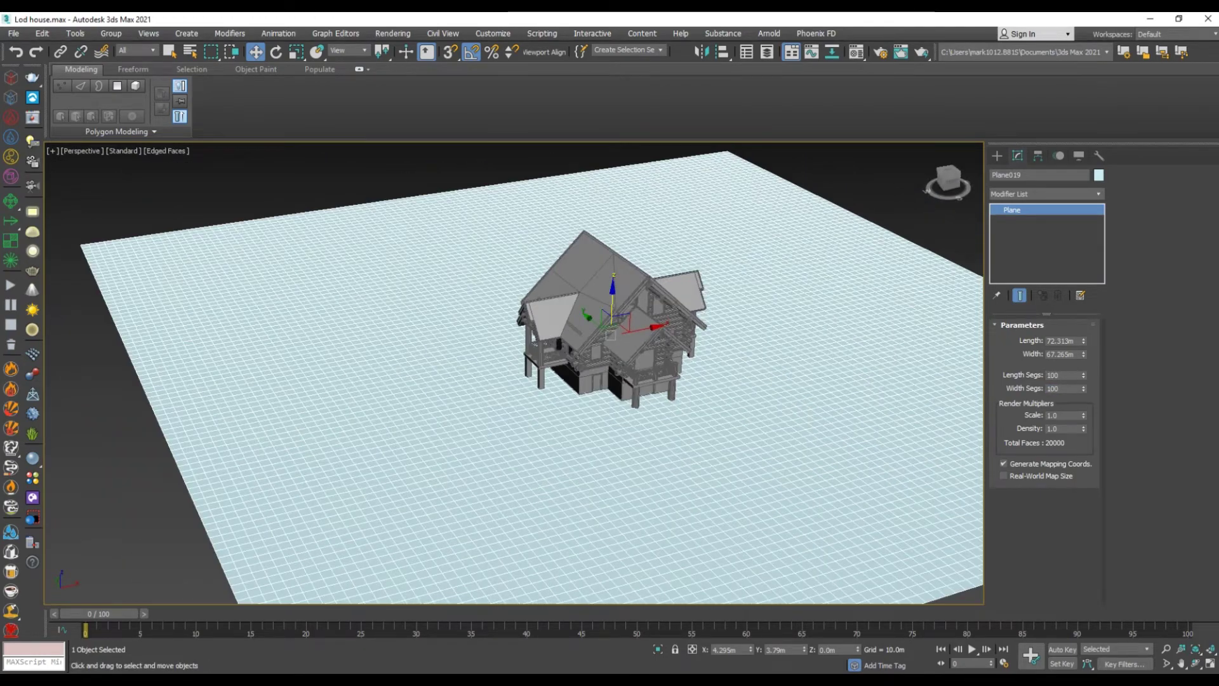
{"action": "scroll", "coordinate": [1161, 381], "scroll_direction": "down", "scroll_amount": 3}
{"action": "scroll", "coordinate": [1161, 381], "scroll_direction": "down", "scroll_amount": 2}
{"action": "scroll", "coordinate": [1161, 381], "scroll_direction": "down", "scroll_amount": 2}
{"action": "scroll", "coordinate": [1161, 381], "scroll_direction": "down", "scroll_amount": 2}
{"action": "scroll", "coordinate": [1162, 380], "scroll_direction": "down", "scroll_amount": 1}
{"action": "left_click", "coordinate": [1136, 533]}
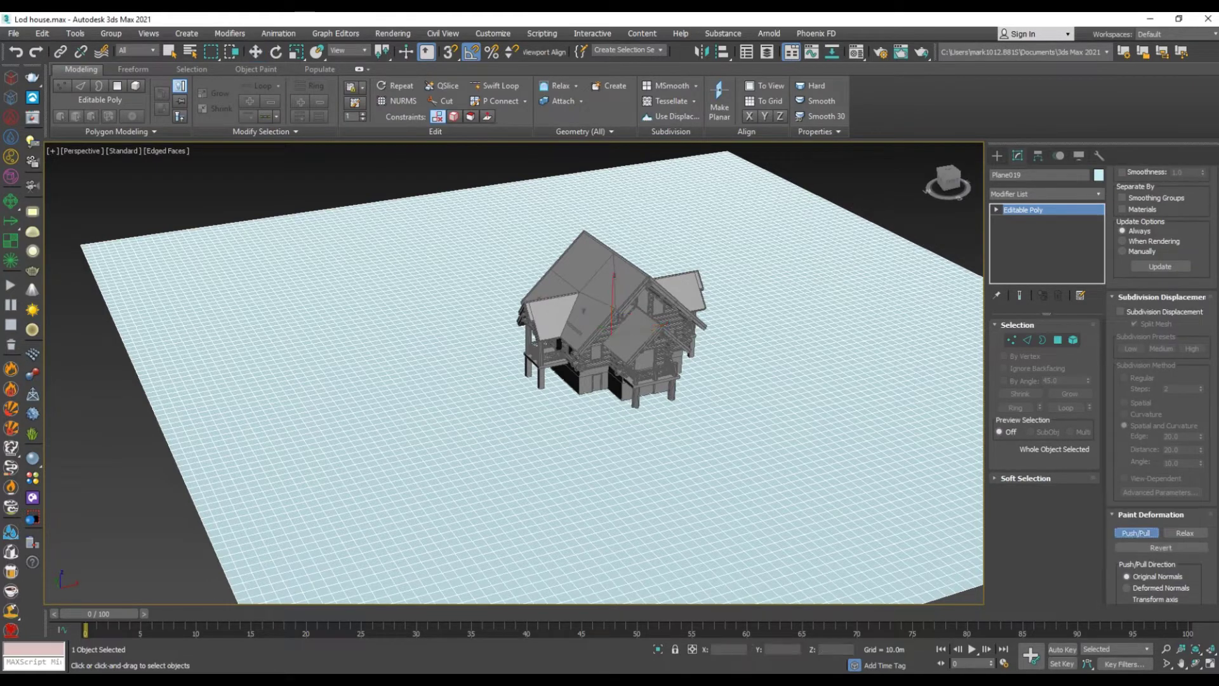
Undo a stray spike under the house and push up the ground to its left
{"action": "left_click_drag", "start_coordinate": [648, 481], "coordinate": [651, 473]}
{"action": "key", "text": "ctrl+z"}
{"action": "scroll", "coordinate": [1162, 507], "scroll_direction": "down", "scroll_amount": 2}
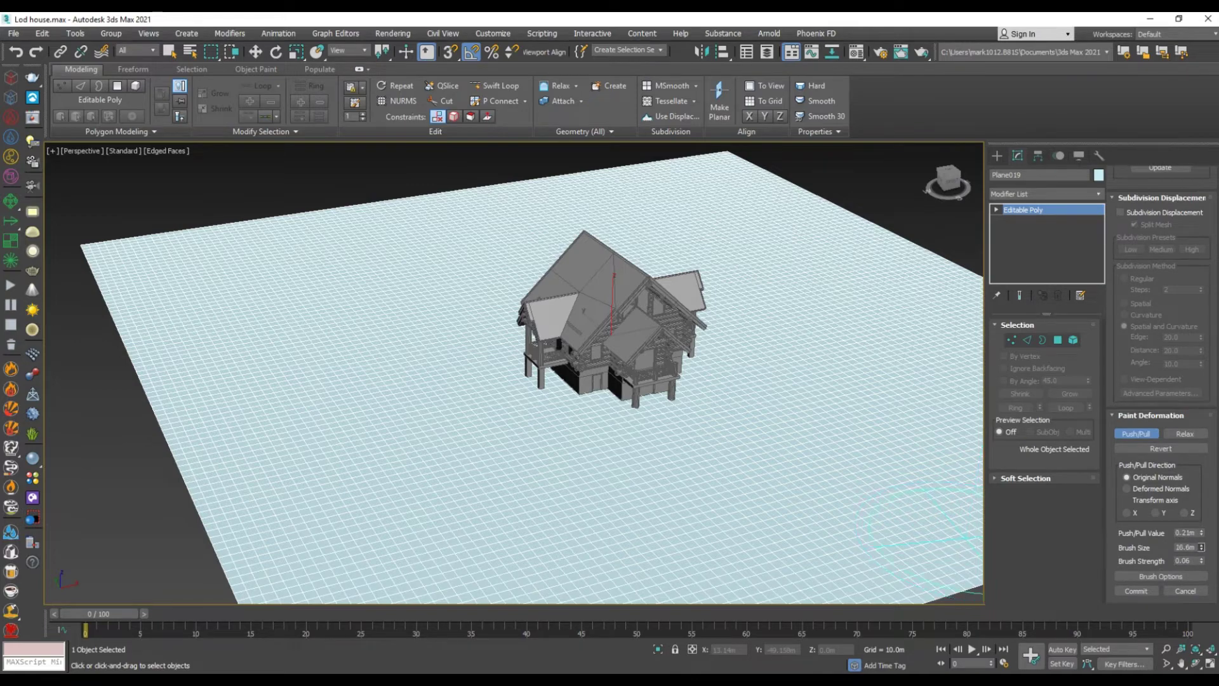
{"action": "scroll", "coordinate": [570, 449], "scroll_direction": "down", "scroll_amount": 2}
{"action": "middle_click_drag", "start_coordinate": [570, 450], "coordinate": [571, 381], "text": "alt"}
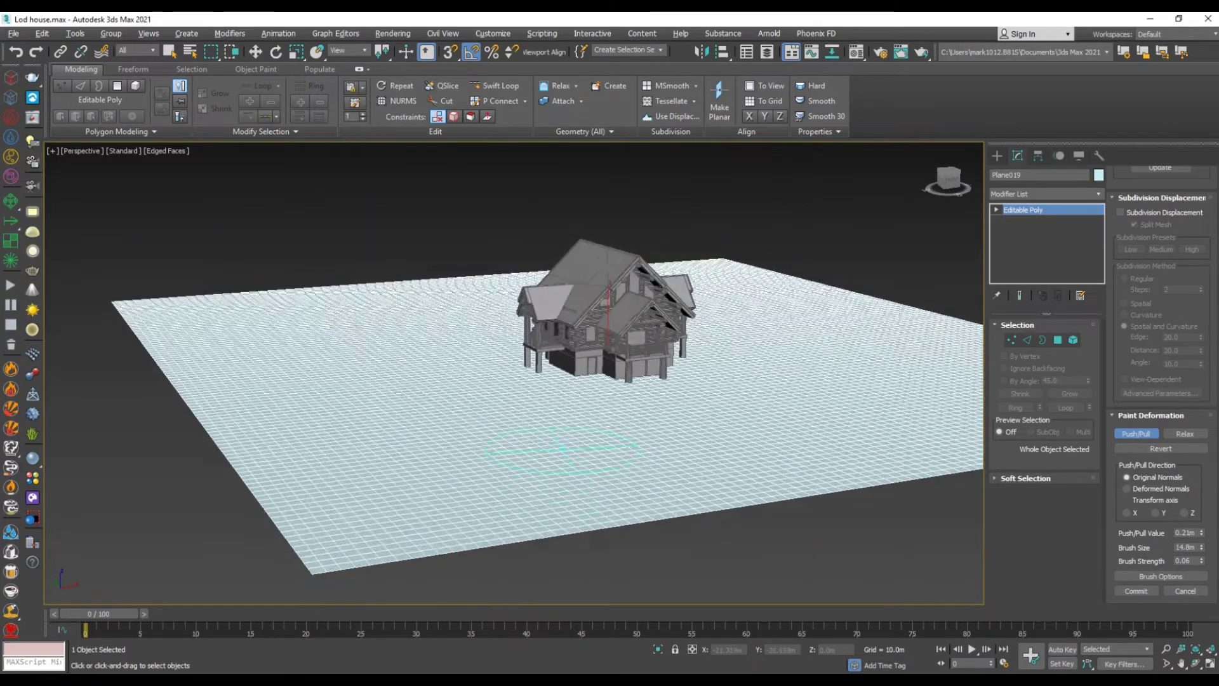
{"action": "left_click_drag", "start_coordinate": [642, 406], "coordinate": [454, 376]}
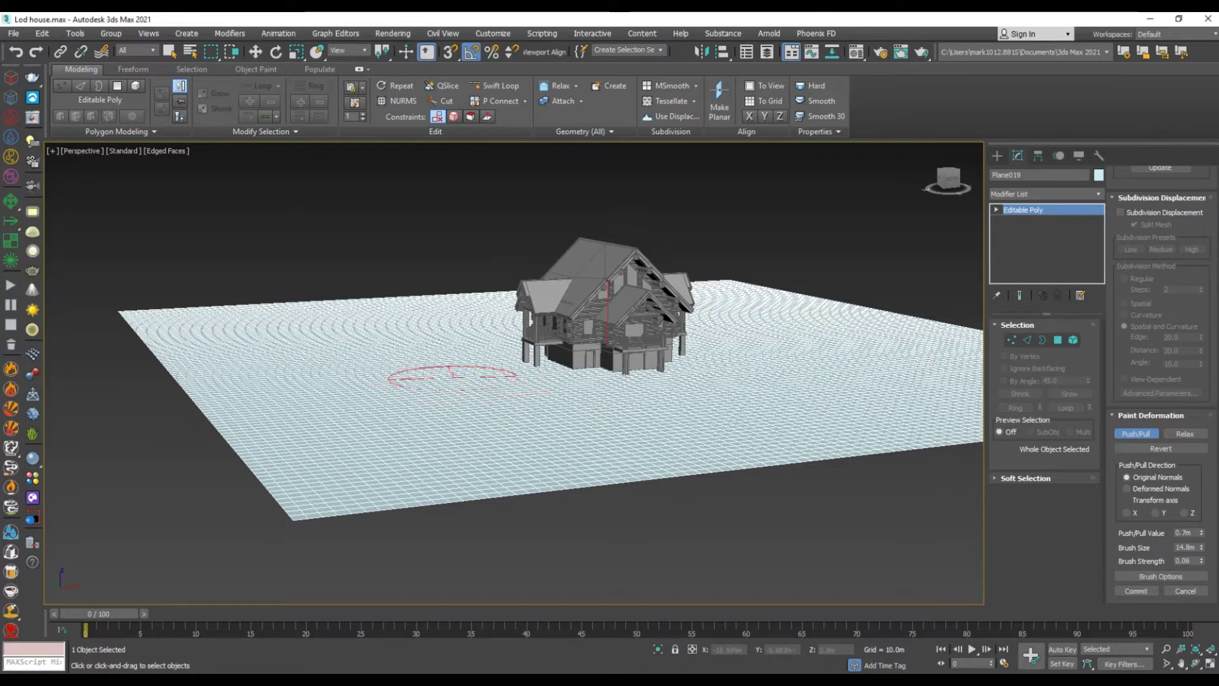
Paint rolling hills across the plane, checking the reference photo, and hide edged faces
{"action": "key", "text": "alt+Tab"}
{"action": "key", "text": "alt+Tab"}
{"action": "key", "text": "alt+Tab"}
{"action": "key", "text": "Escape"}
{"action": "left_click_drag", "start_coordinate": [530, 258], "coordinate": [525, 216]}
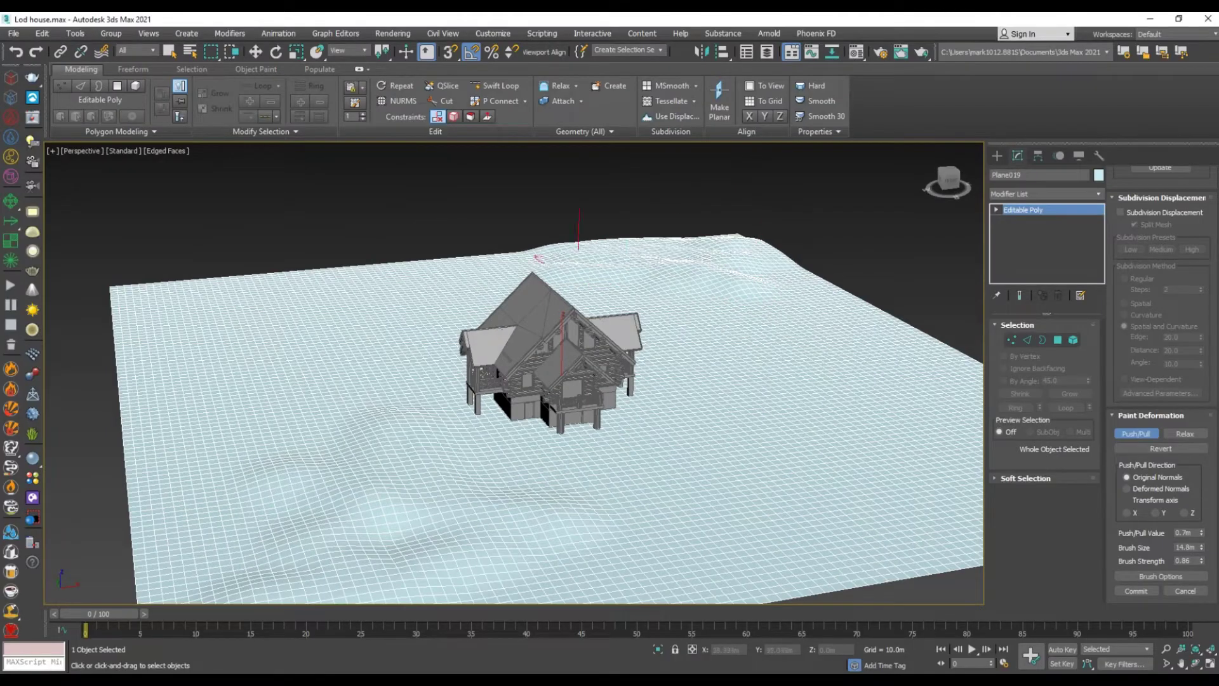
{"action": "middle_click_drag", "start_coordinate": [571, 203], "coordinate": [744, 316], "text": "alt"}
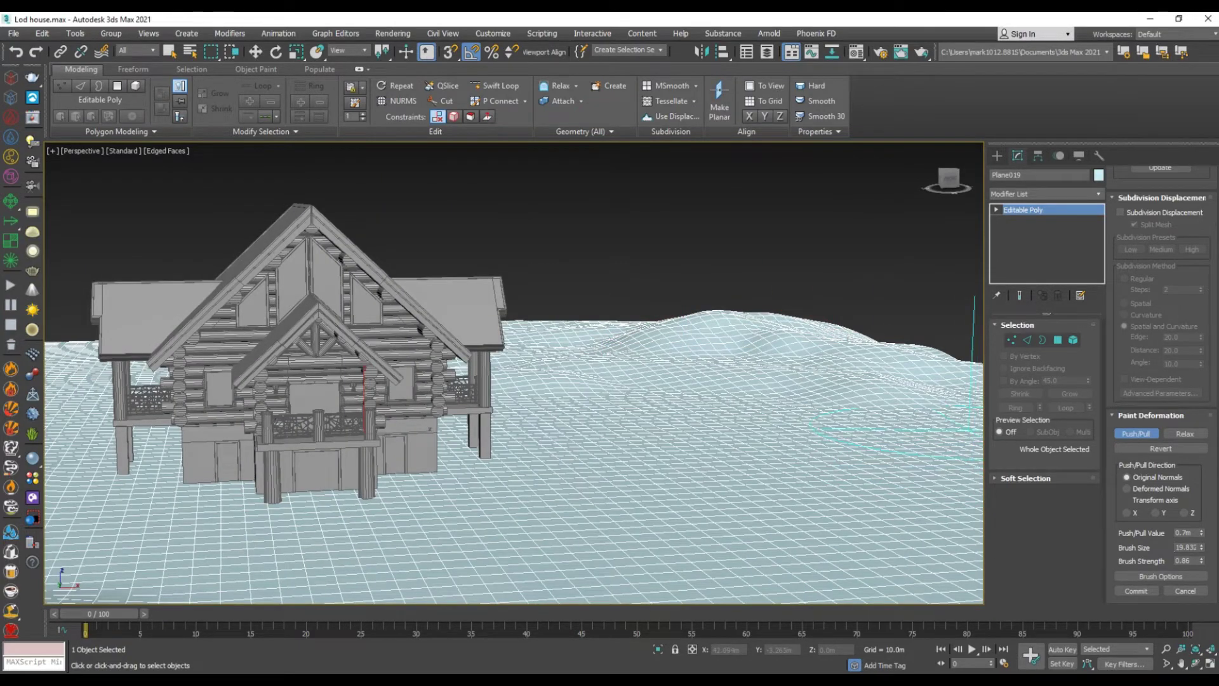
{"action": "key", "text": "F4"}
Orbit around the house and hills, comparing the terrain with the reference photo
{"action": "mouse_move", "coordinate": [972, 413]}
{"action": "middle_mouse_down", "text": "alt"}
{"action": "mouse_move", "coordinate": [671, 209]}
{"action": "mouse_move", "coordinate": [670, 372]}
{"action": "middle_mouse_up", "text": "alt"}
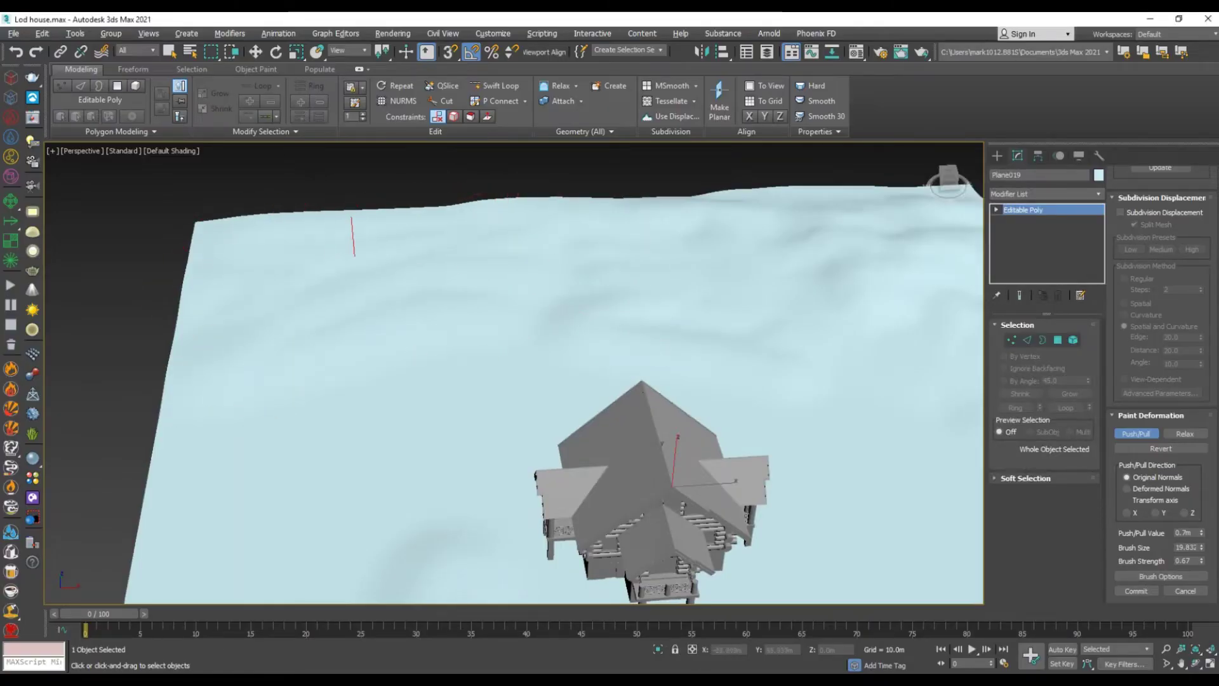
{"action": "middle_click_drag", "start_coordinate": [520, 317], "coordinate": [502, 353], "text": "alt"}
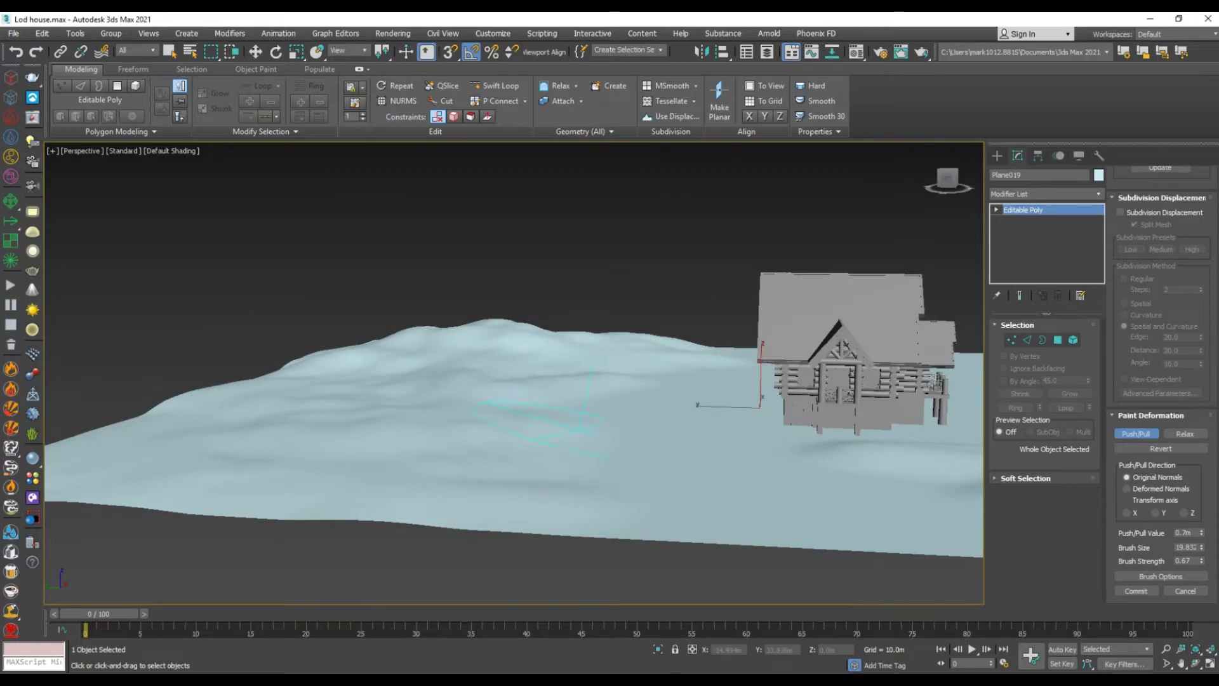
{"action": "middle_click_drag", "start_coordinate": [503, 449], "coordinate": [89, 219], "text": "alt"}
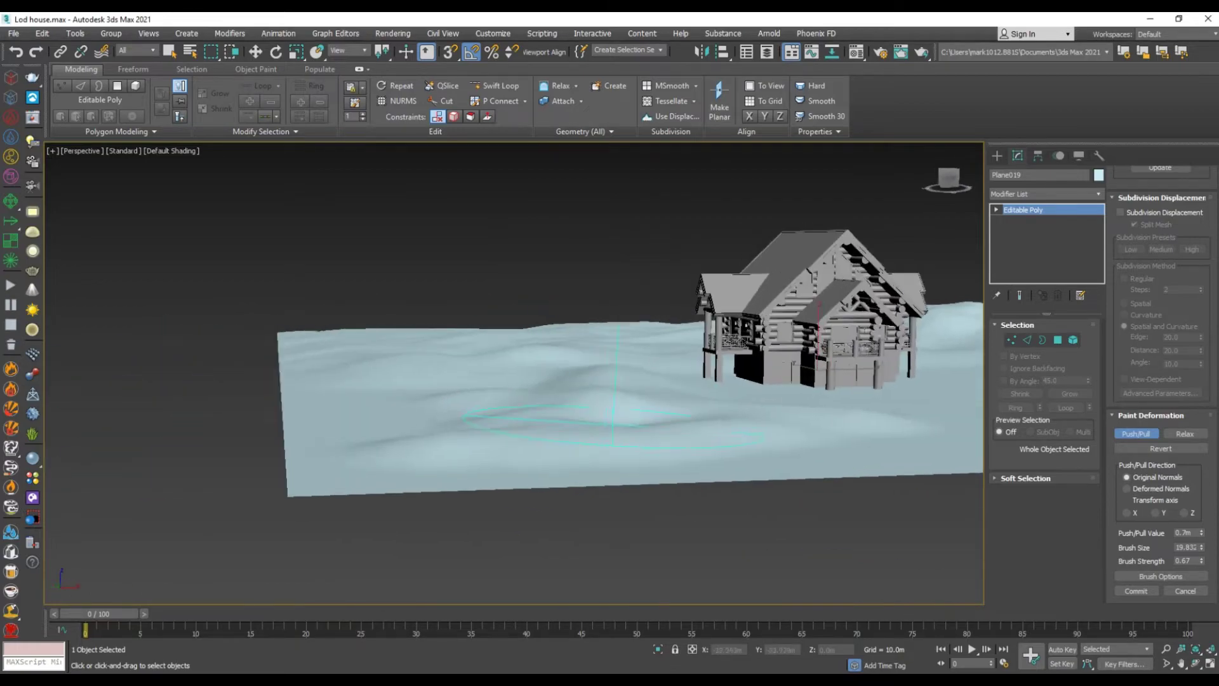
{"action": "key", "text": "alt+Tab"}
{"action": "middle_click_drag", "start_coordinate": [445, 381], "coordinate": [730, 406], "text": "alt"}
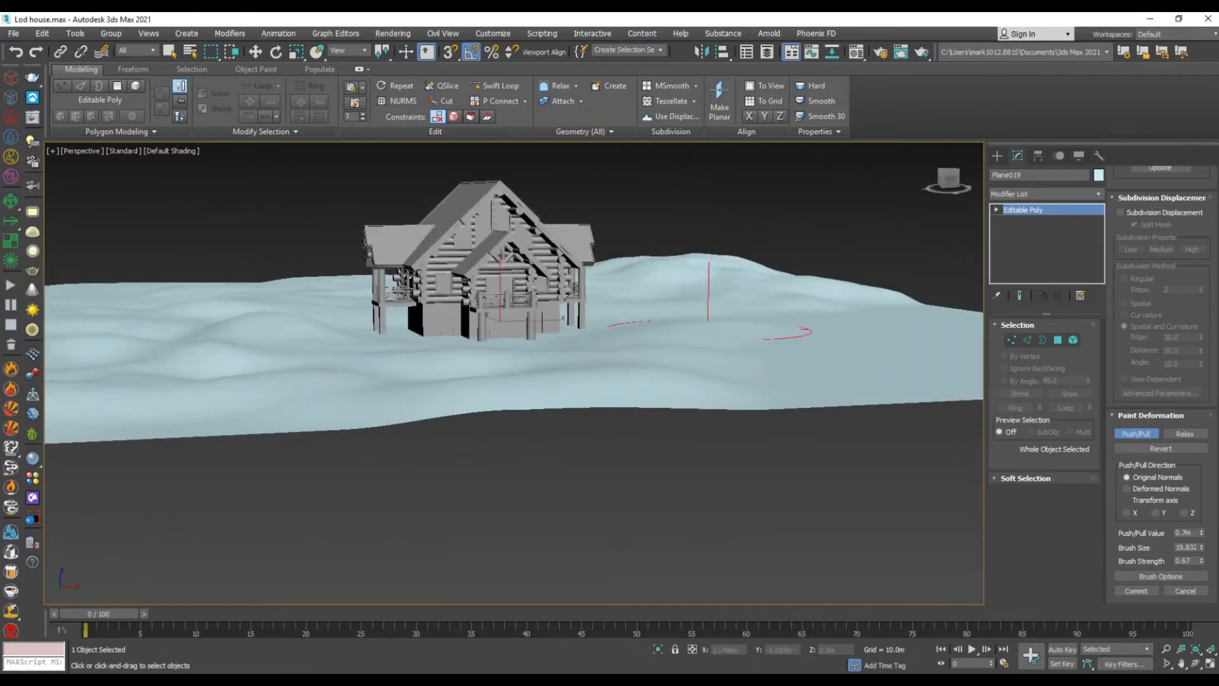
{"action": "key", "text": "alt+Tab"}
{"action": "key", "text": "alt+Tab"}
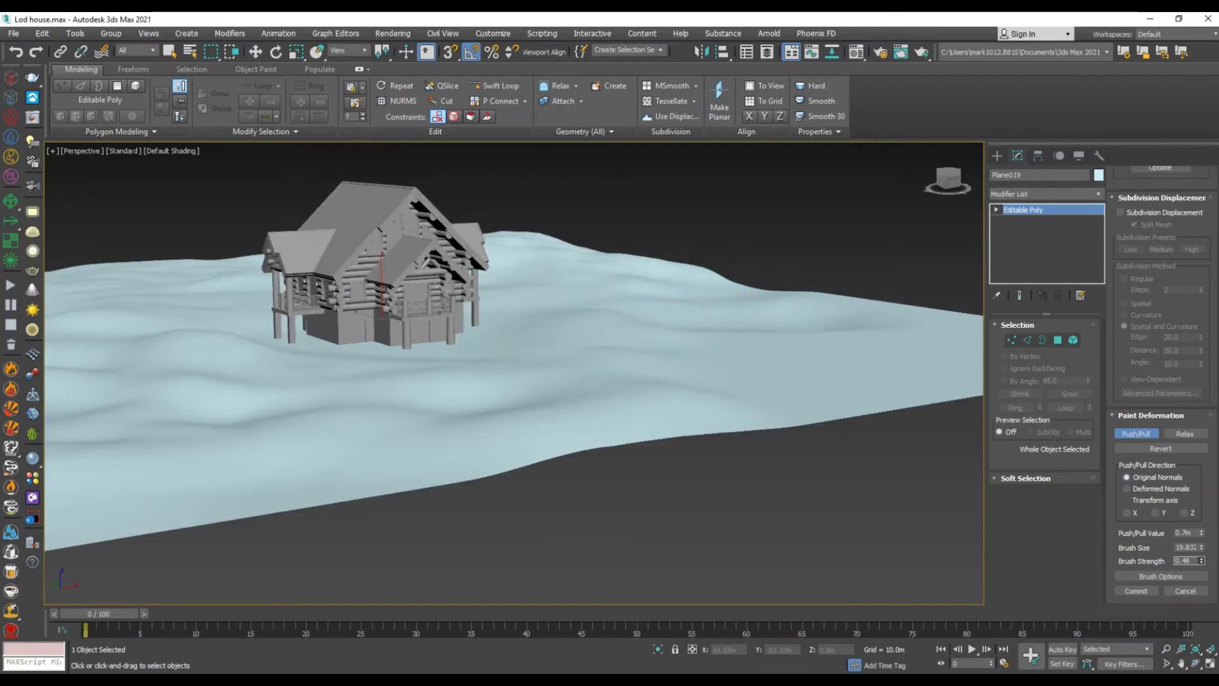
{"action": "middle_click_drag", "start_coordinate": [571, 317], "coordinate": [678, 263], "text": "alt"}
{"action": "mouse_move", "coordinate": [724, 316]}
{"action": "middle_mouse_down", "text": "alt"}
{"action": "mouse_move", "coordinate": [601, 371]}
{"action": "mouse_move", "coordinate": [953, 503]}
{"action": "mouse_move", "coordinate": [932, 506]}
{"action": "middle_mouse_up", "text": "alt"}
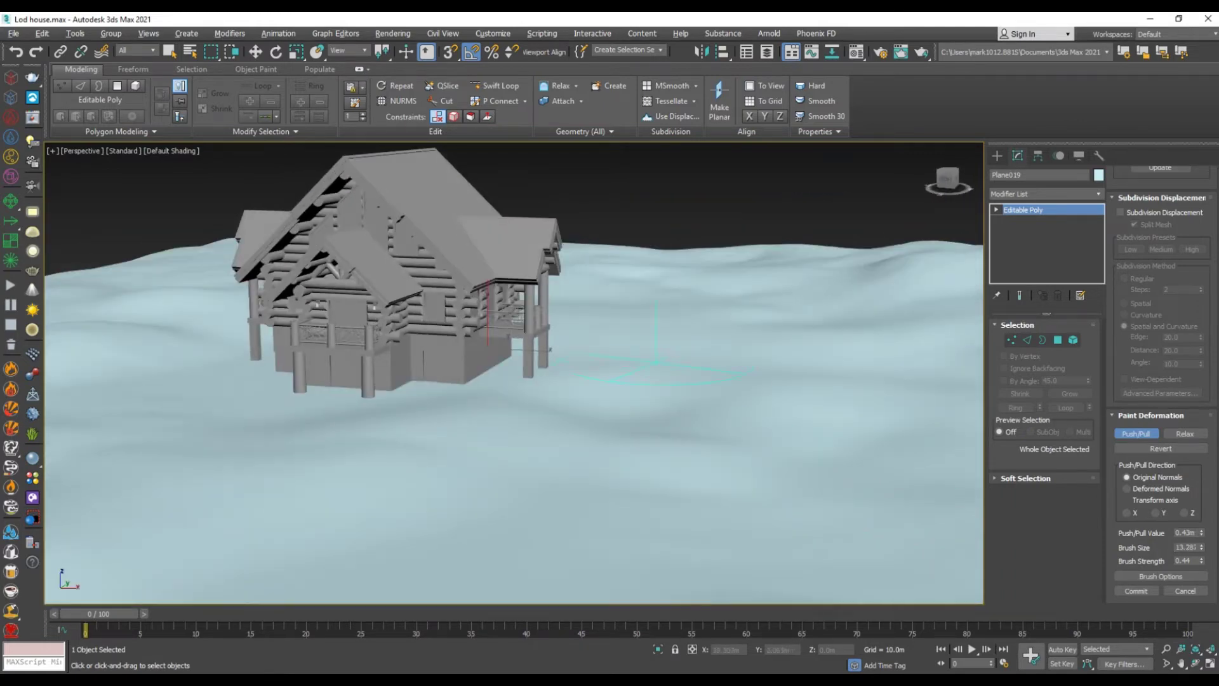
Switch the Paint Deformation brush to Relax and smooth the terrain ridge
{"action": "middle_click_drag", "start_coordinate": [655, 365], "coordinate": [661, 304], "text": "alt"}
{"action": "scroll", "coordinate": [660, 305], "scroll_direction": "down", "scroll_amount": 5}
{"action": "left_click", "coordinate": [1185, 434]}
{"action": "scroll", "coordinate": [607, 361], "scroll_direction": "up", "scroll_amount": 5}
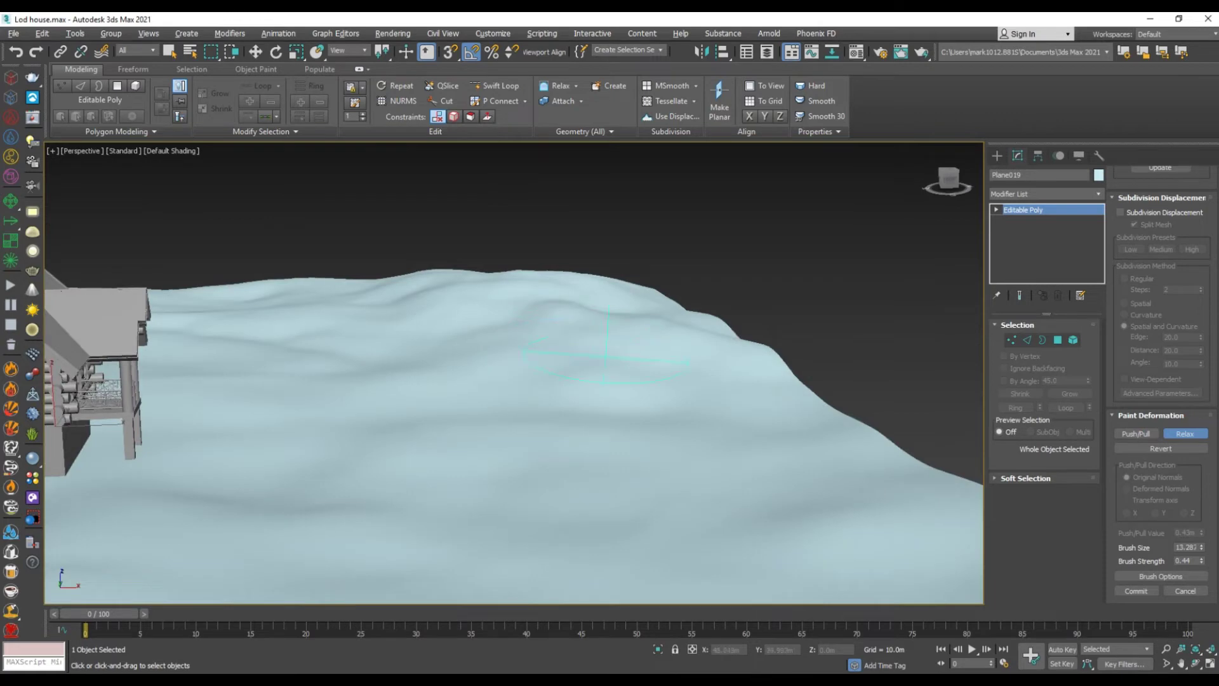
{"action": "middle_click_drag", "start_coordinate": [606, 358], "coordinate": [814, 466], "text": "alt"}
{"action": "scroll", "coordinate": [567, 311], "scroll_direction": "down", "scroll_amount": 5}
{"action": "mouse_move", "coordinate": [235, 458]}
{"action": "middle_mouse_down", "text": "alt"}
{"action": "mouse_move", "coordinate": [422, 489]}
{"action": "mouse_move", "coordinate": [540, 371]}
{"action": "middle_mouse_up", "text": "alt"}
{"action": "scroll", "coordinate": [694, 414], "scroll_direction": "down", "scroll_amount": 3}
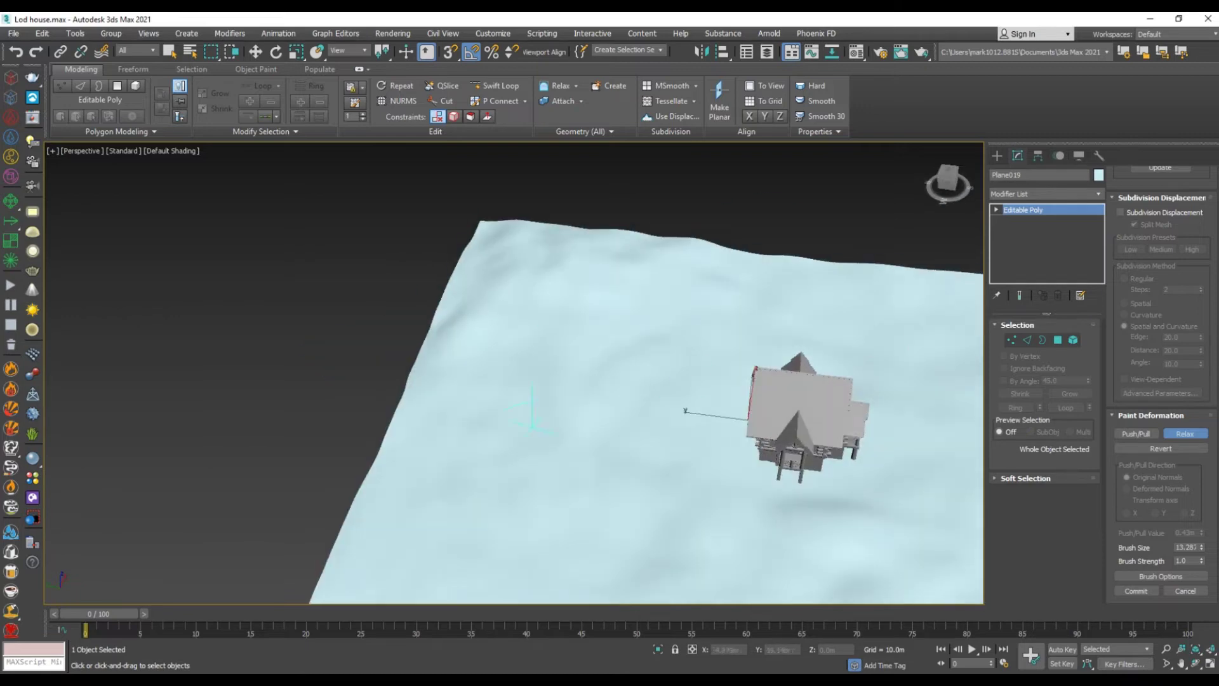
{"action": "scroll", "coordinate": [817, 373], "scroll_direction": "up", "scroll_amount": 5}
Orbit and zoom around the terrain to inspect the smoothed areas from several angles
{"action": "middle_click_drag", "start_coordinate": [817, 374], "coordinate": [633, 301], "text": "alt"}
{"action": "scroll", "coordinate": [933, 488], "scroll_direction": "up", "scroll_amount": 3}
{"action": "middle_click_drag", "start_coordinate": [928, 487], "coordinate": [685, 359], "text": "alt"}
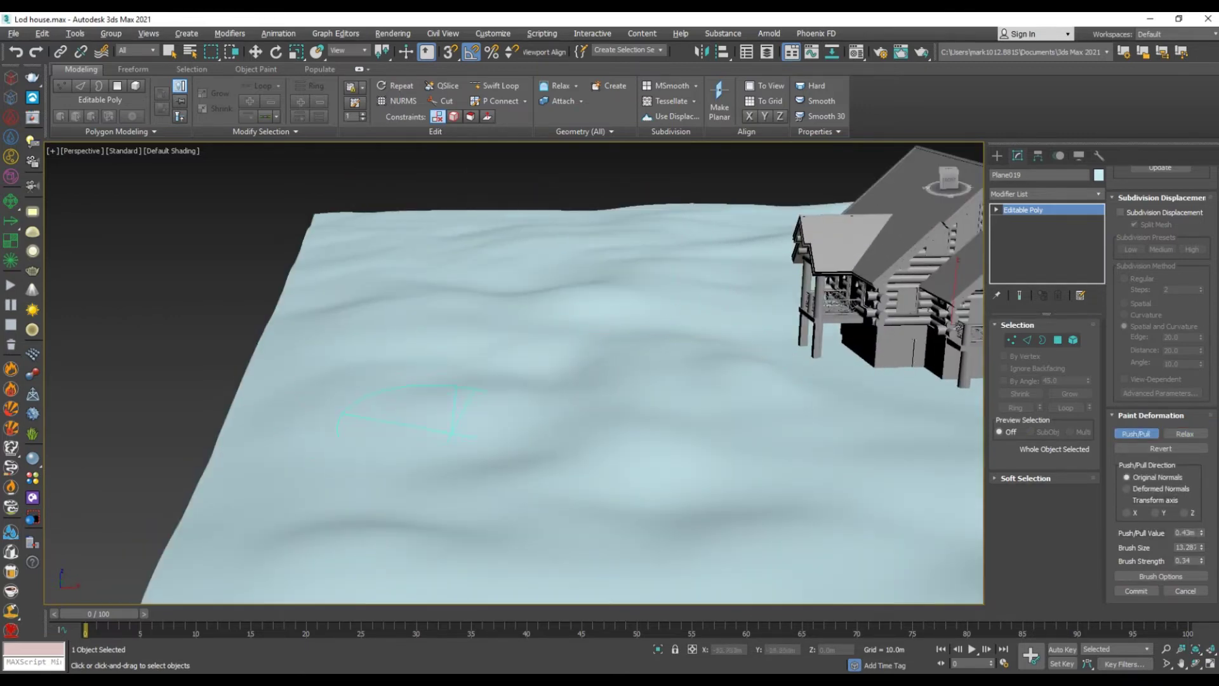
{"action": "middle_click_drag", "start_coordinate": [457, 396], "coordinate": [475, 424], "text": "alt"}
{"action": "scroll", "coordinate": [260, 457], "scroll_direction": "down", "scroll_amount": 3}
{"action": "middle_click_drag", "start_coordinate": [260, 457], "coordinate": [813, 480], "text": "alt"}
{"action": "scroll", "coordinate": [813, 480], "scroll_direction": "up", "scroll_amount": 5}
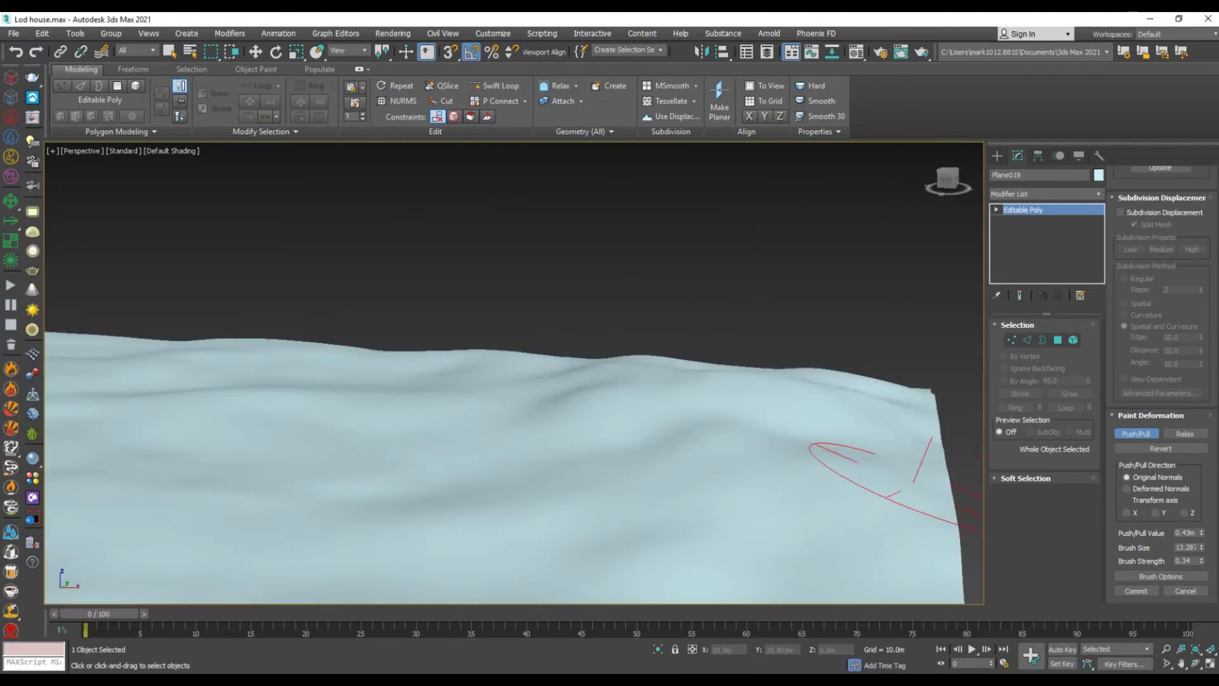
{"action": "scroll", "coordinate": [682, 444], "scroll_direction": "down", "scroll_amount": 3}
{"action": "scroll", "coordinate": [698, 349], "scroll_direction": "up", "scroll_amount": 4}
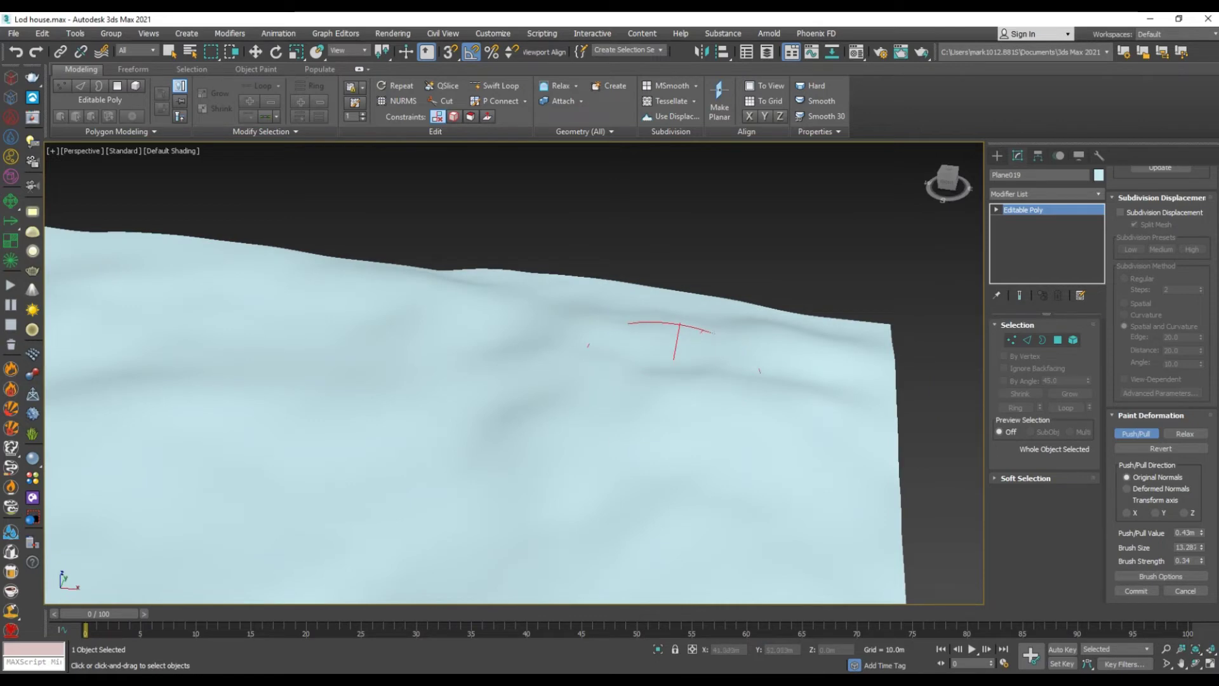
{"action": "mouse_move", "coordinate": [684, 360]}
{"action": "middle_mouse_down", "text": "alt"}
{"action": "mouse_move", "coordinate": [449, 381]}
{"action": "mouse_move", "coordinate": [457, 406]}
{"action": "mouse_move", "coordinate": [572, 444]}
{"action": "middle_mouse_up", "text": "alt"}
{"action": "scroll", "coordinate": [476, 381], "scroll_direction": "down", "scroll_amount": 3}
{"action": "mouse_move", "coordinate": [476, 381]}
{"action": "middle_mouse_down", "text": "alt"}
{"action": "mouse_move", "coordinate": [476, 362]}
{"action": "mouse_move", "coordinate": [439, 346]}
{"action": "mouse_move", "coordinate": [675, 438]}
{"action": "mouse_move", "coordinate": [628, 413]}
{"action": "mouse_move", "coordinate": [651, 426]}
{"action": "mouse_move", "coordinate": [721, 395]}
{"action": "mouse_move", "coordinate": [666, 432]}
{"action": "mouse_move", "coordinate": [380, 467]}
{"action": "mouse_move", "coordinate": [347, 483]}
{"action": "mouse_move", "coordinate": [298, 473]}
{"action": "mouse_move", "coordinate": [402, 470]}
{"action": "middle_mouse_up", "text": "alt"}
{"action": "scroll", "coordinate": [666, 432], "scroll_direction": "down", "scroll_amount": 3}
{"action": "scroll", "coordinate": [381, 467], "scroll_direction": "up", "scroll_amount": 5}
{"action": "scroll", "coordinate": [330, 476], "scroll_direction": "down", "scroll_amount": 2}
{"action": "scroll", "coordinate": [402, 469], "scroll_direction": "up", "scroll_amount": 3}
{"action": "scroll", "coordinate": [571, 454], "scroll_direction": "down", "scroll_amount": 2}
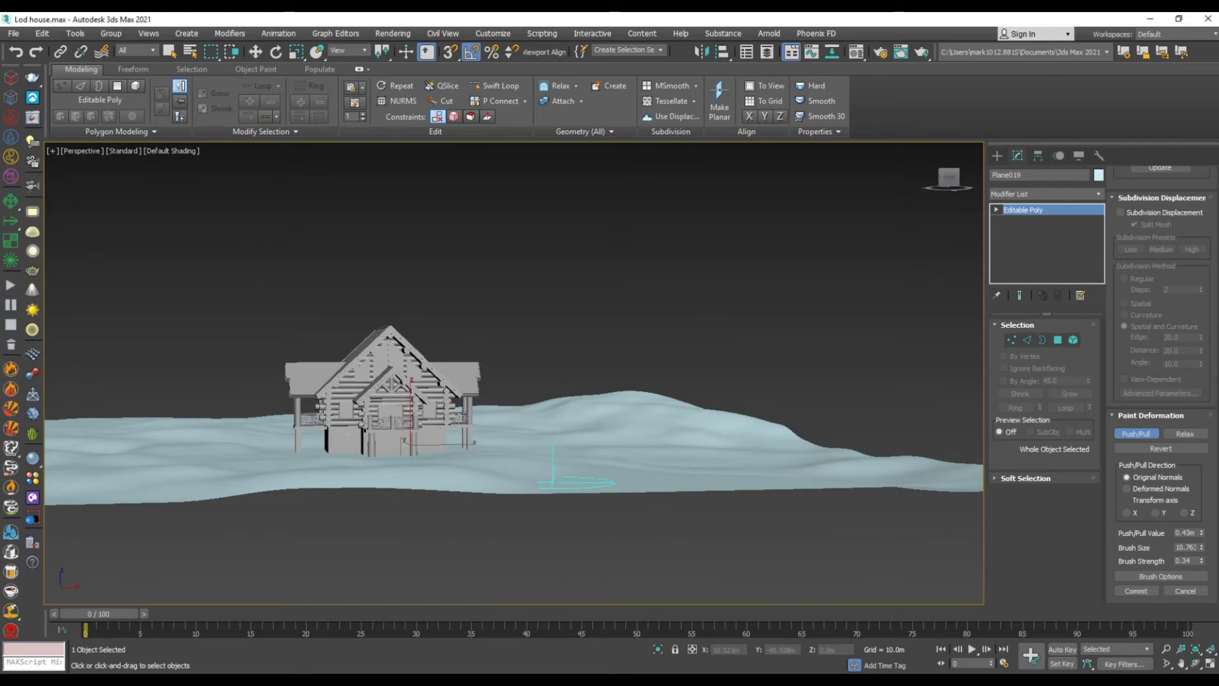
{"action": "scroll", "coordinate": [572, 454], "scroll_direction": "up", "scroll_amount": 5}
{"action": "scroll", "coordinate": [559, 438], "scroll_direction": "down", "scroll_amount": 2}
{"action": "scroll", "coordinate": [559, 432], "scroll_direction": "up", "scroll_amount": 2}
Raise the ground around the house base and to its right, then frame the terrain
{"action": "middle_click_drag", "start_coordinate": [559, 432], "coordinate": [754, 487], "text": "alt"}
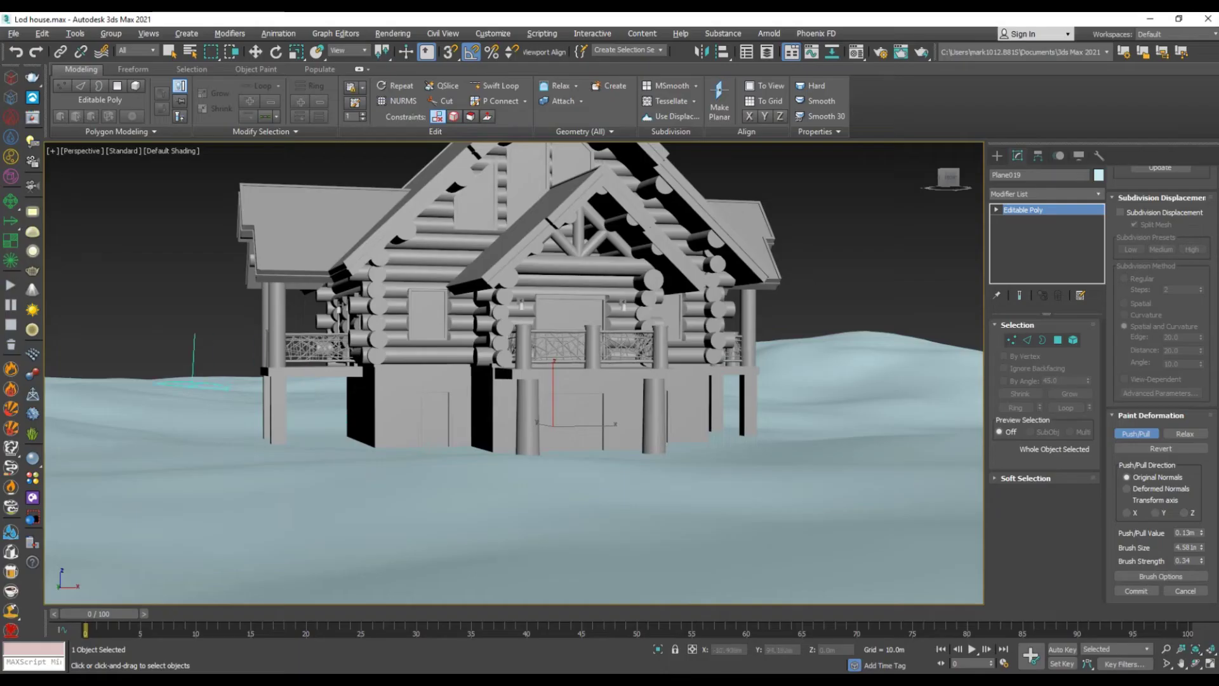
{"action": "left_click_drag", "start_coordinate": [827, 348], "coordinate": [844, 340]}
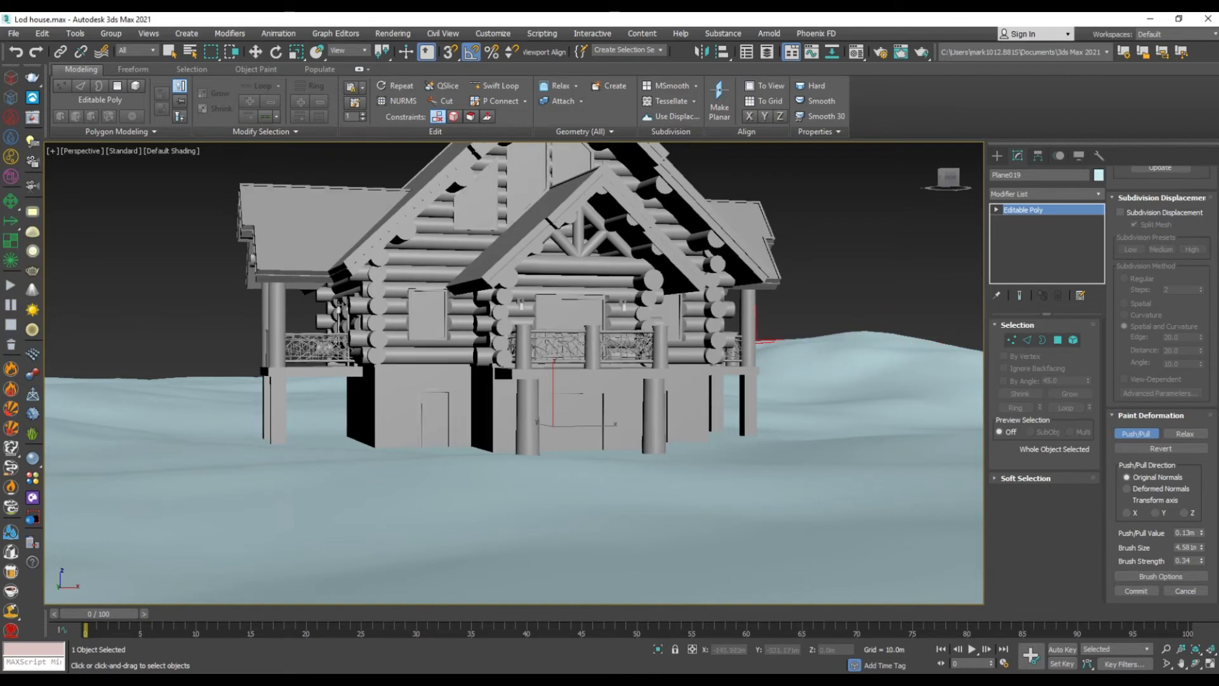
{"action": "left_click_drag", "start_coordinate": [862, 383], "coordinate": [928, 413]}
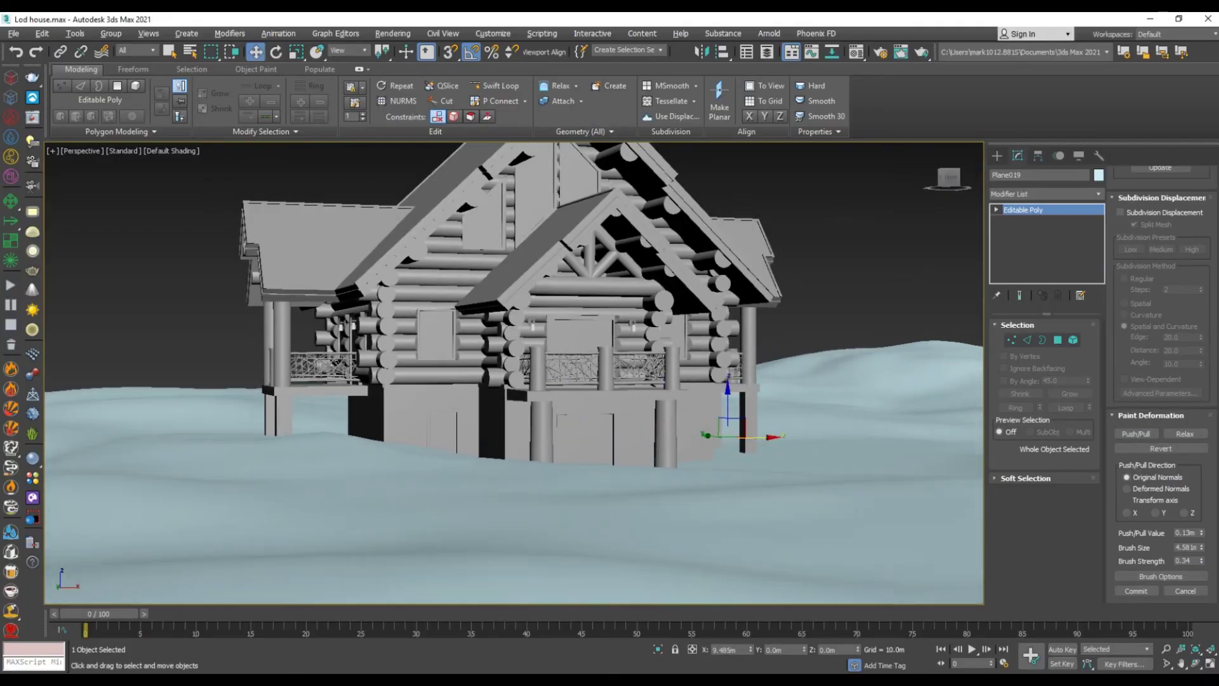
{"action": "middle_click_drag", "start_coordinate": [755, 438], "coordinate": [672, 438], "text": "alt"}
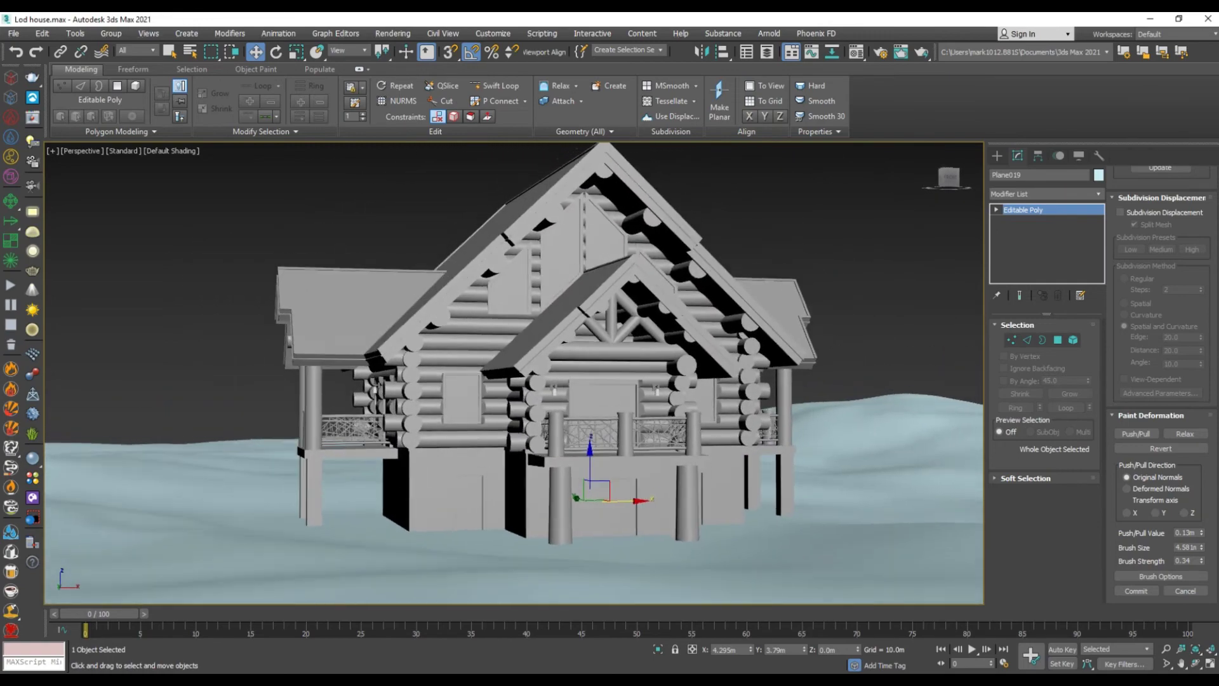
{"action": "key", "text": "z"}
{"action": "middle_click_drag", "start_coordinate": [514, 375], "coordinate": [482, 374], "text": "alt"}
Isolate the terrain with Alt+Q and switch Paint Deformation to a larger Relax brush
{"action": "key", "text": "alt+q"}
{"action": "scroll", "coordinate": [514, 374], "scroll_direction": "up", "scroll_amount": 3}
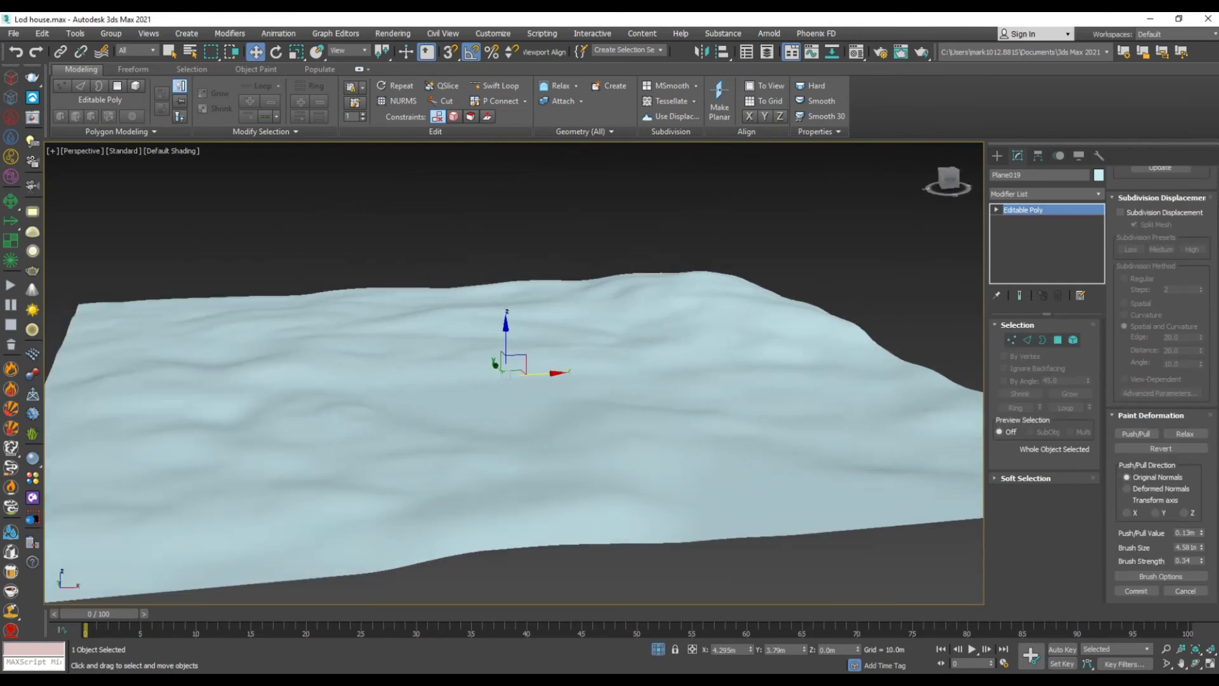
{"action": "scroll", "coordinate": [514, 375], "scroll_direction": "up", "scroll_amount": 2}
{"action": "left_click", "coordinate": [1184, 433]}
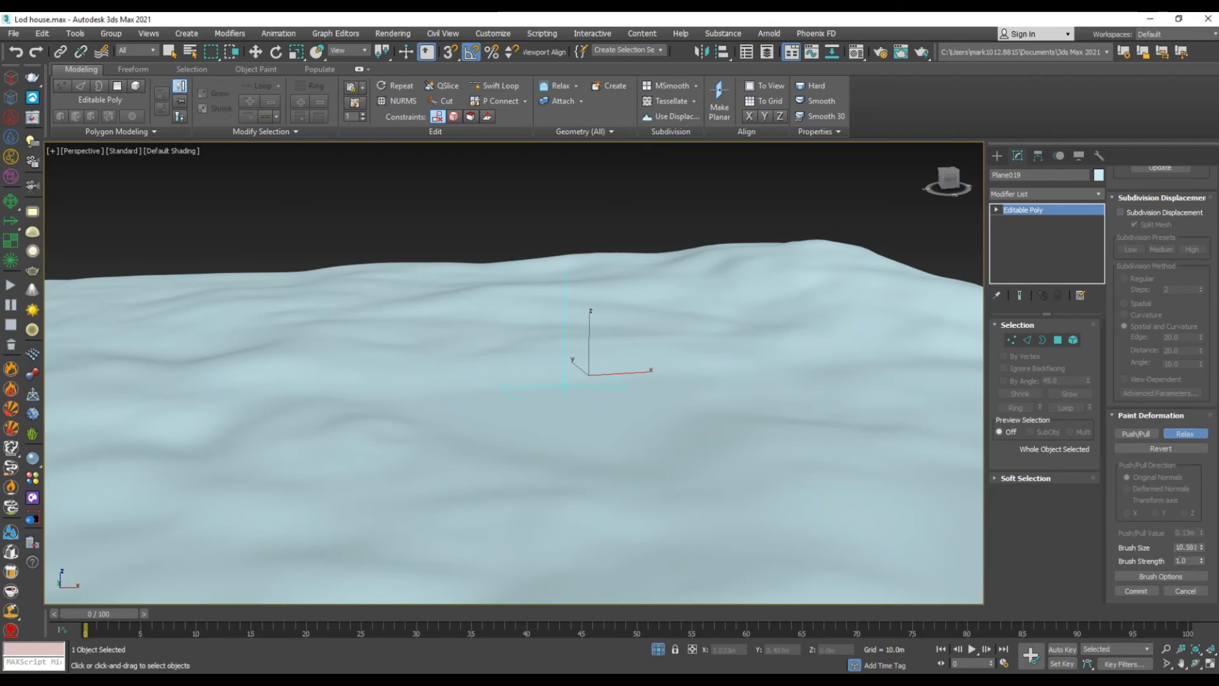
{"action": "scroll", "coordinate": [493, 389], "scroll_direction": "down", "scroll_amount": 4}
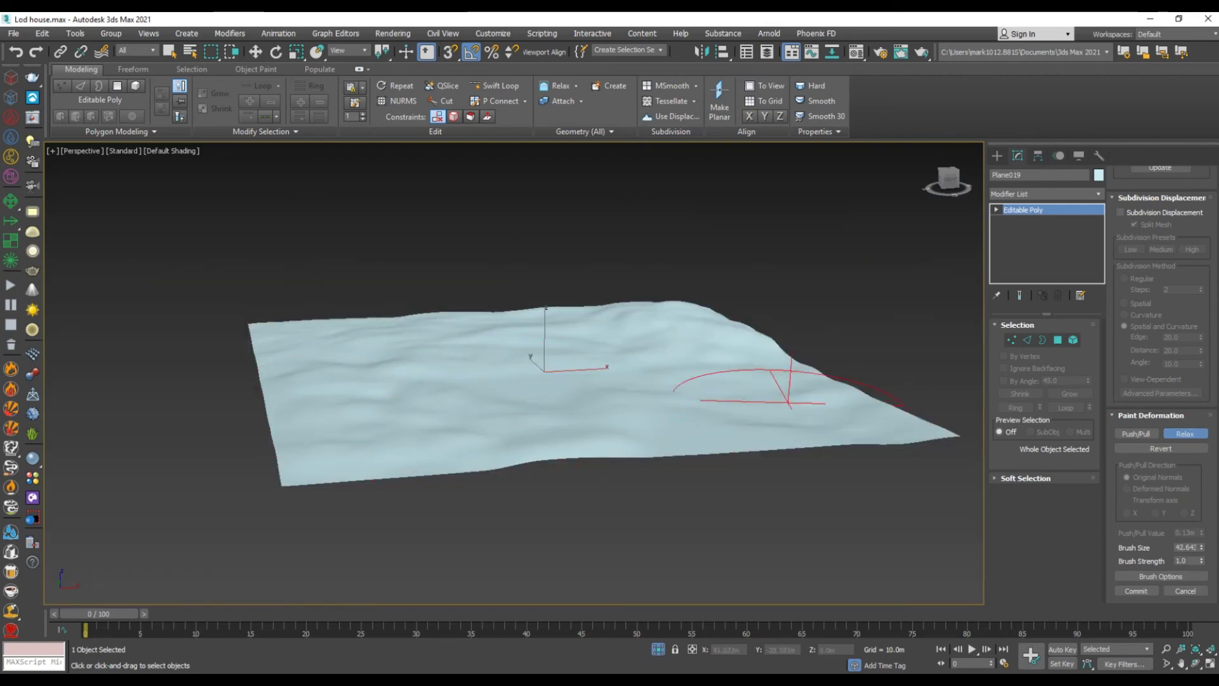
{"action": "scroll", "coordinate": [791, 391], "scroll_direction": "up", "scroll_amount": 3}
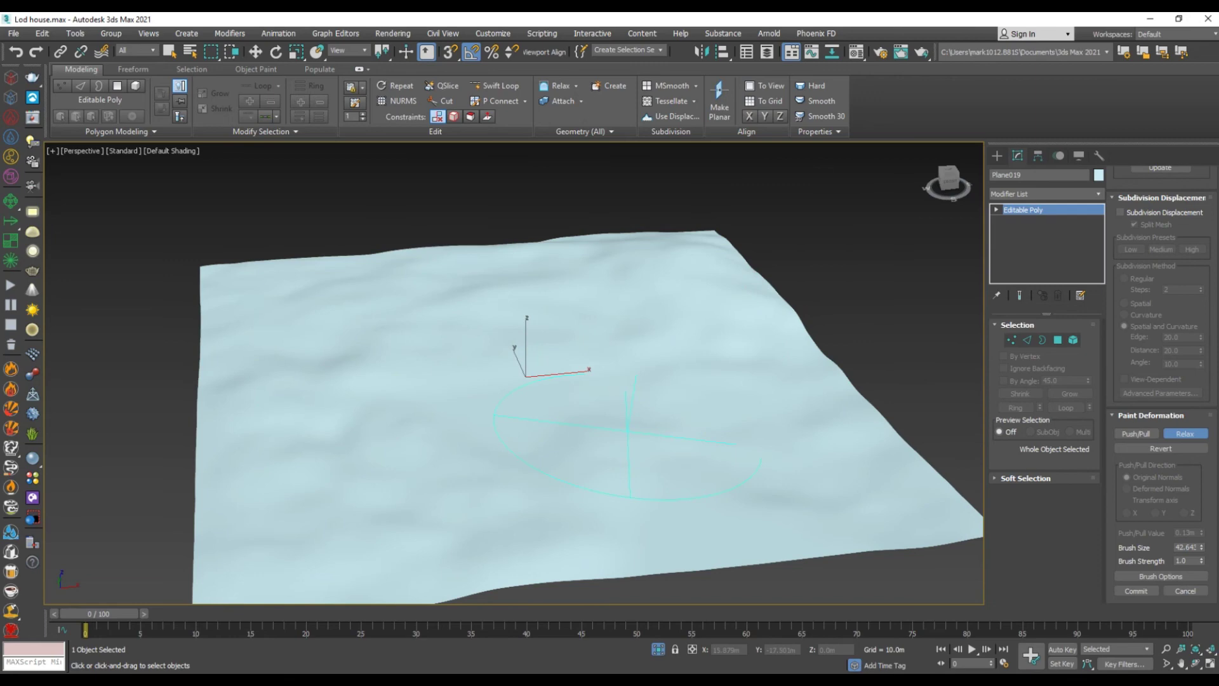
{"action": "middle_click_drag", "start_coordinate": [627, 429], "coordinate": [739, 405], "text": "alt"}
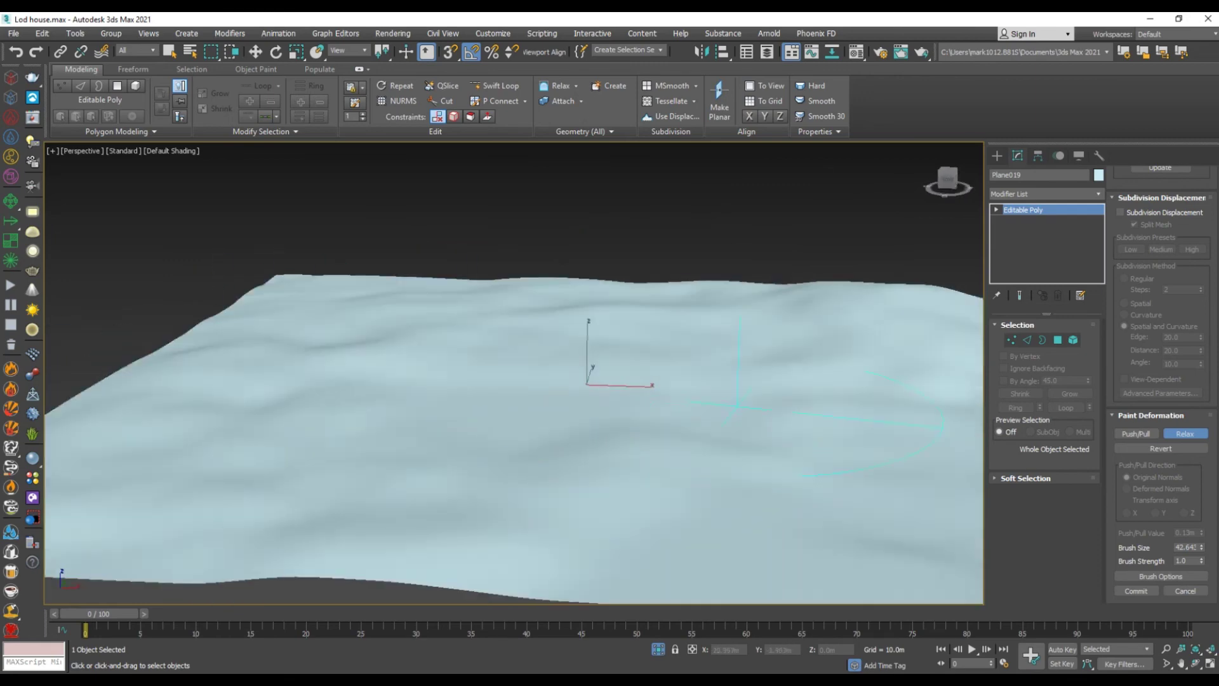